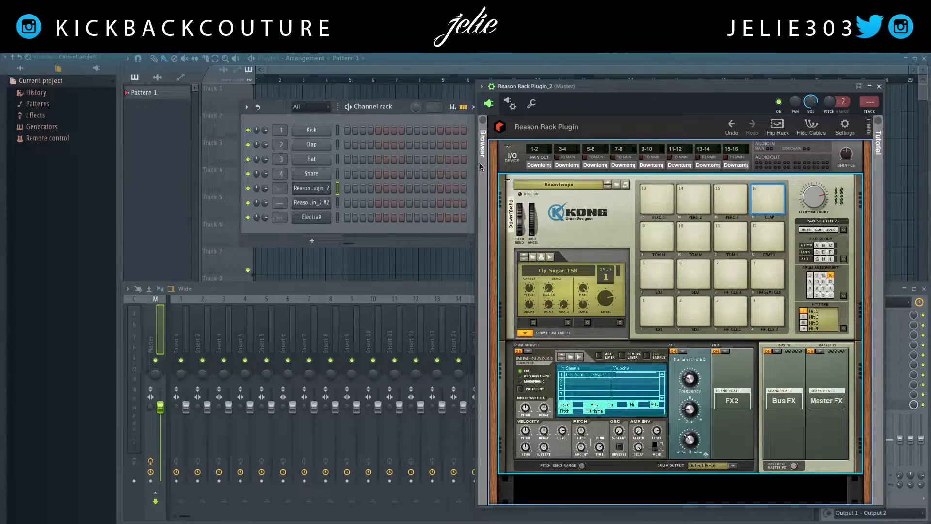
# Audition Kong pads 1 through 11, including BD2, HH SEMI CLS and TOM L
pyautogui.click(658, 308)
pyautogui.click(684, 307)
pyautogui.click(735, 307)
pyautogui.click(766, 309)
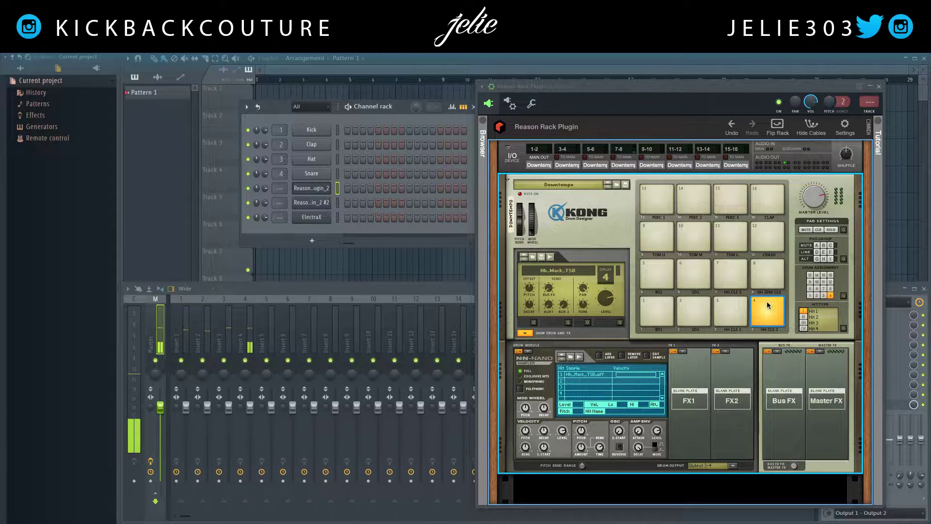
pyautogui.click(651, 270)
pyautogui.click(683, 273)
pyautogui.click(730, 273)
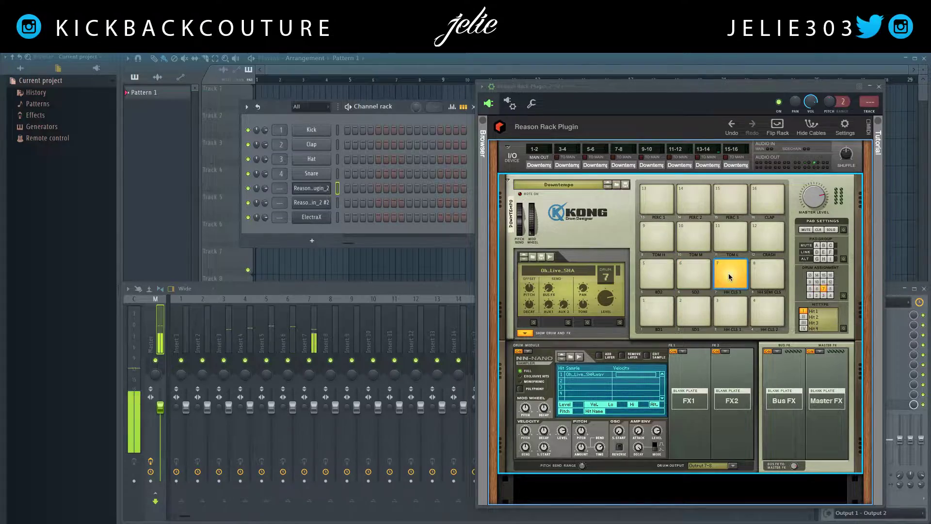
pyautogui.click(766, 273)
pyautogui.click(655, 236)
pyautogui.click(693, 236)
pyautogui.click(737, 235)
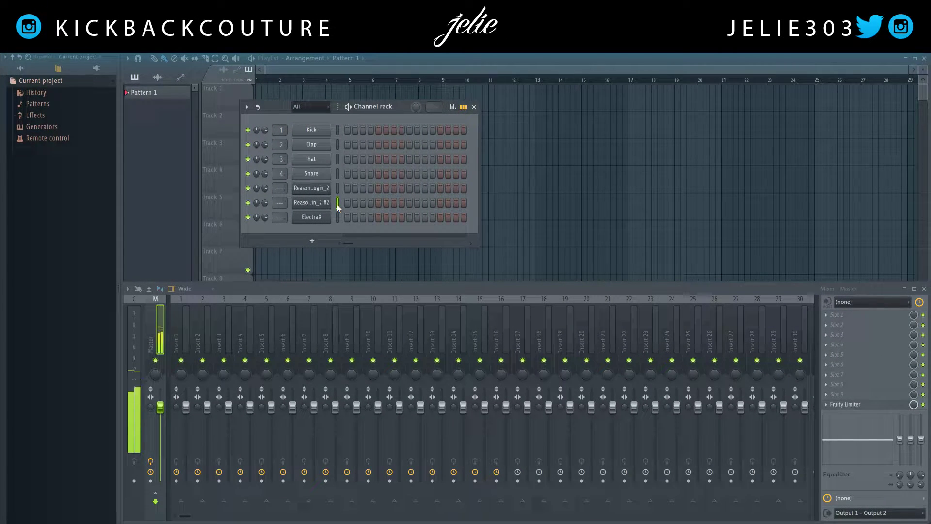
# View the ElectraX synth's own editor fully on screen, then select the second Reason Rack channel
pyautogui.click(319, 218)
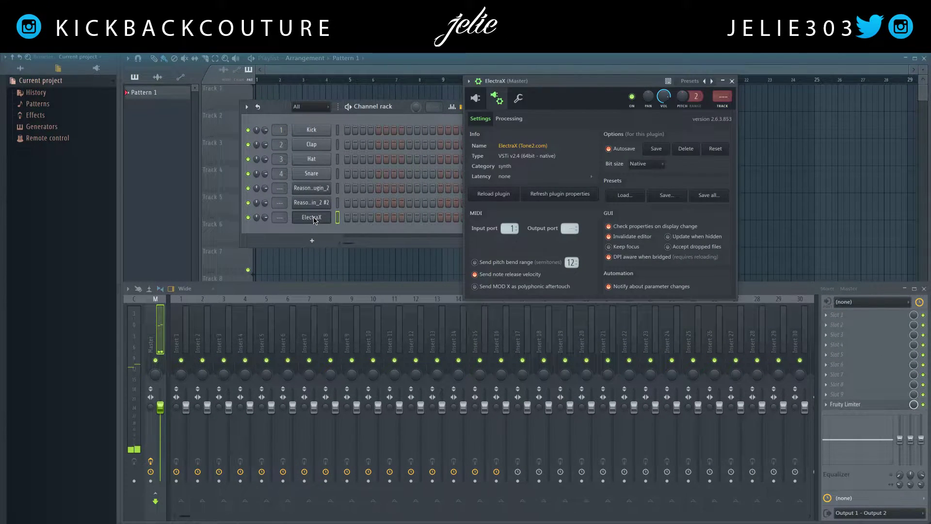
pyautogui.click(474, 99)
pyautogui.moveTo(568, 83); pyautogui.dragTo(446, 74)
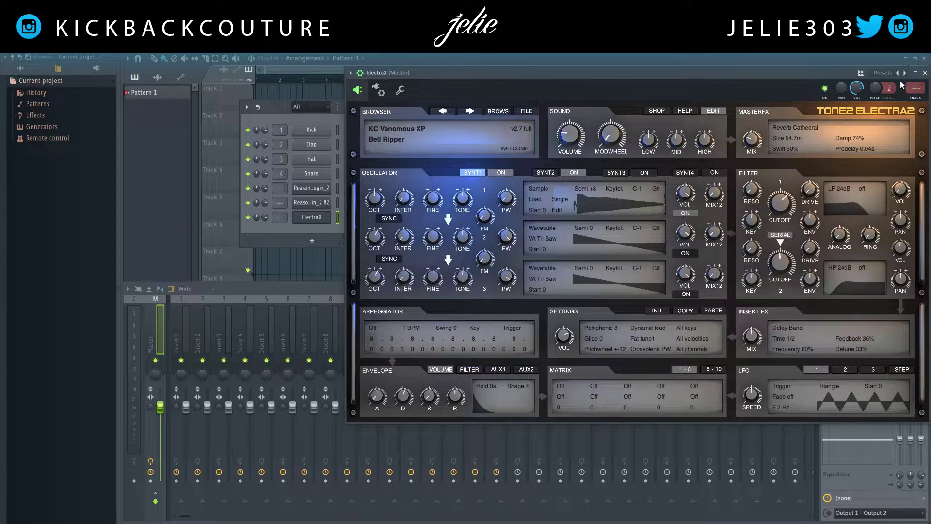
pyautogui.click(338, 205)
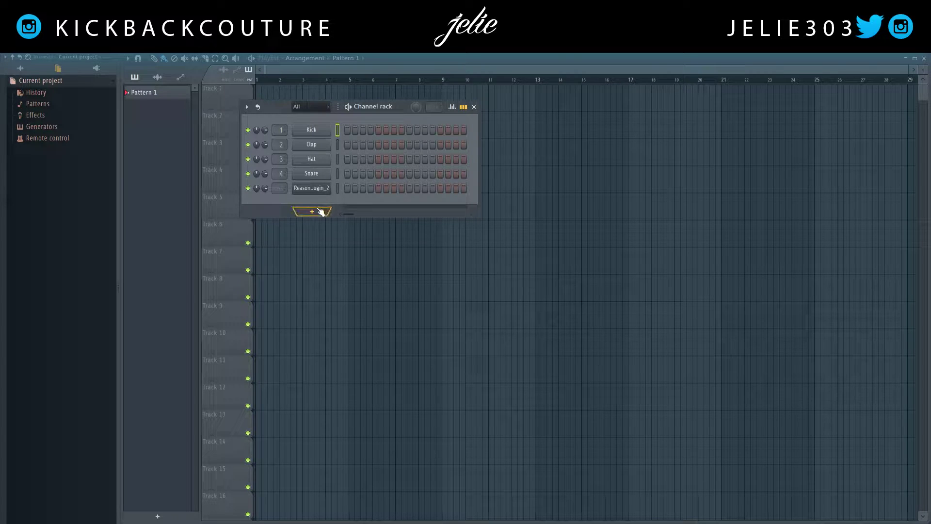
pyautogui.click(312, 211)
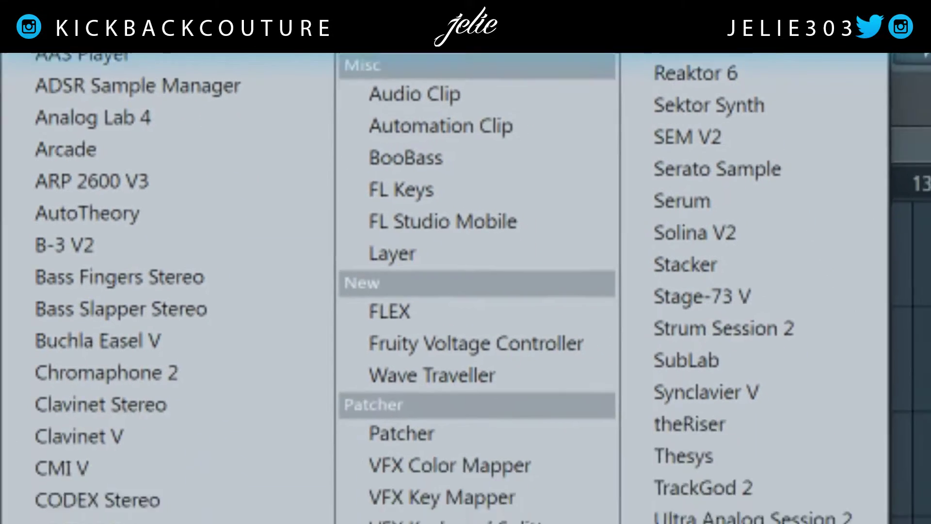
pyautogui.click(169, 76)
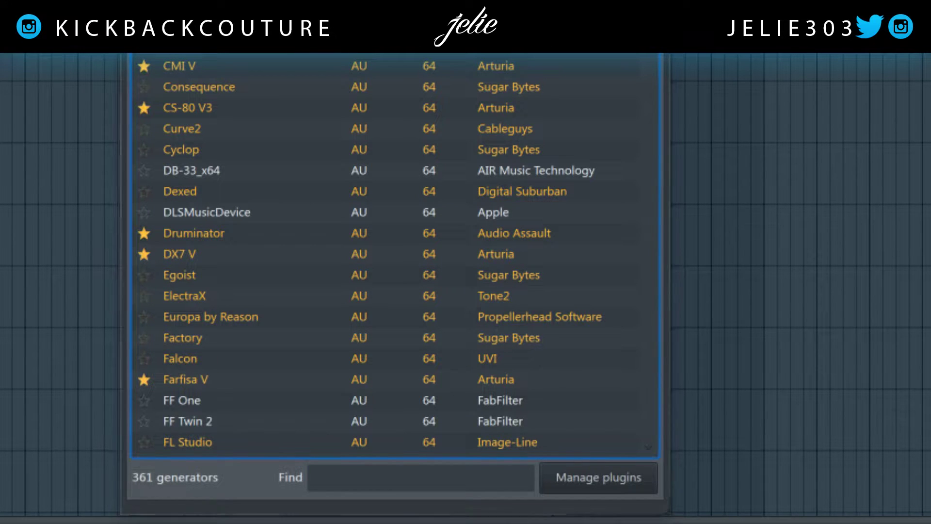
pyautogui.click(407, 480)
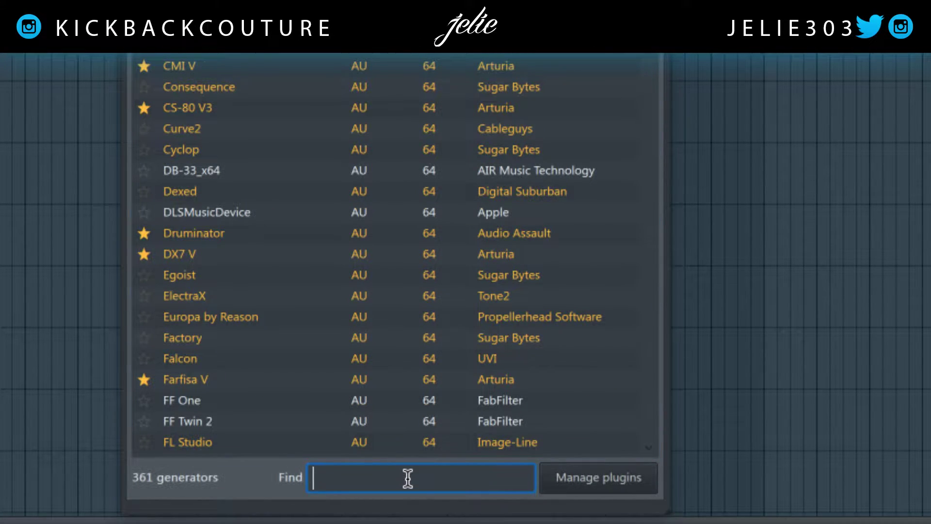
pyautogui.write('reason')
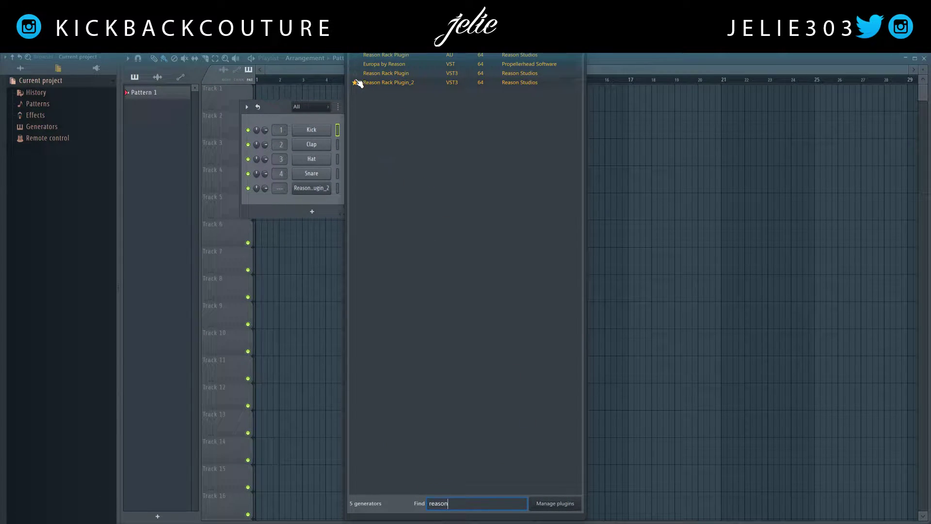
pyautogui.click(558, 505)
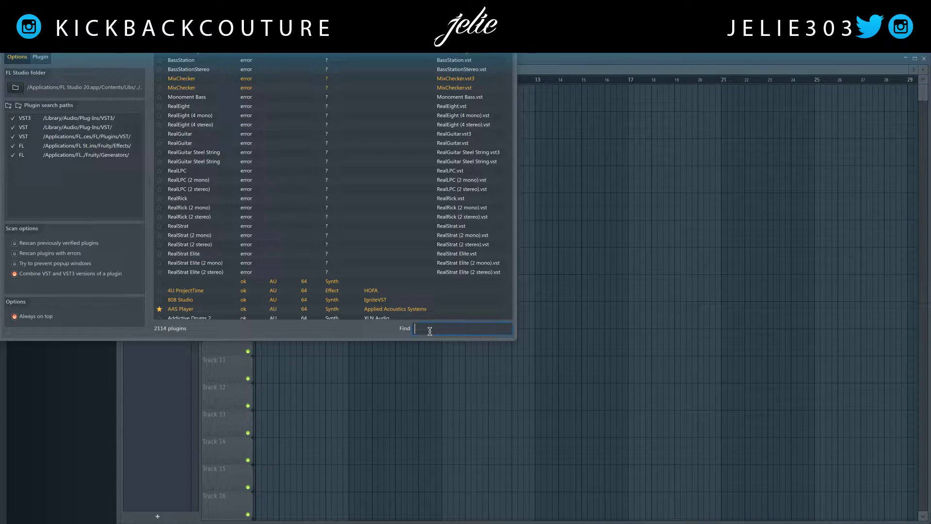
pyautogui.write('reaso')
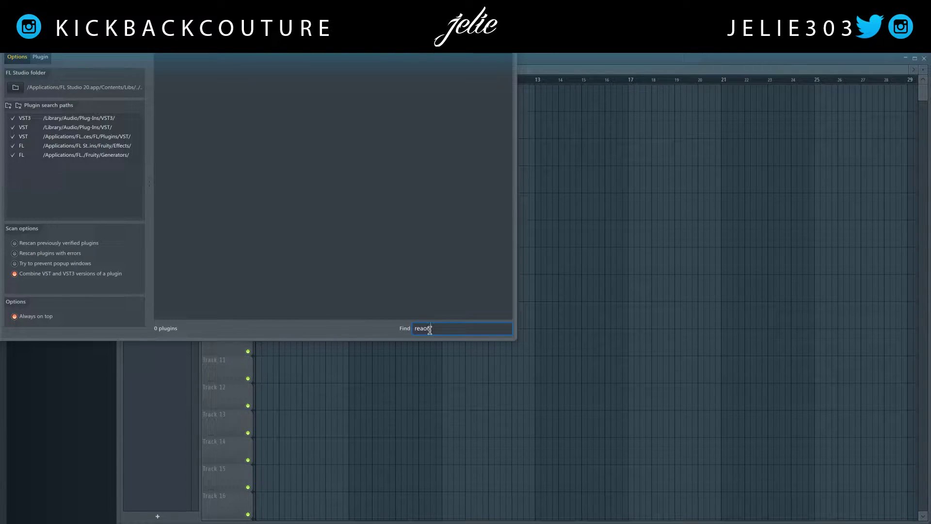
pyautogui.write('n')
pyautogui.press('BackSpace')
pyautogui.press('BackSpace')
pyautogui.write('son')
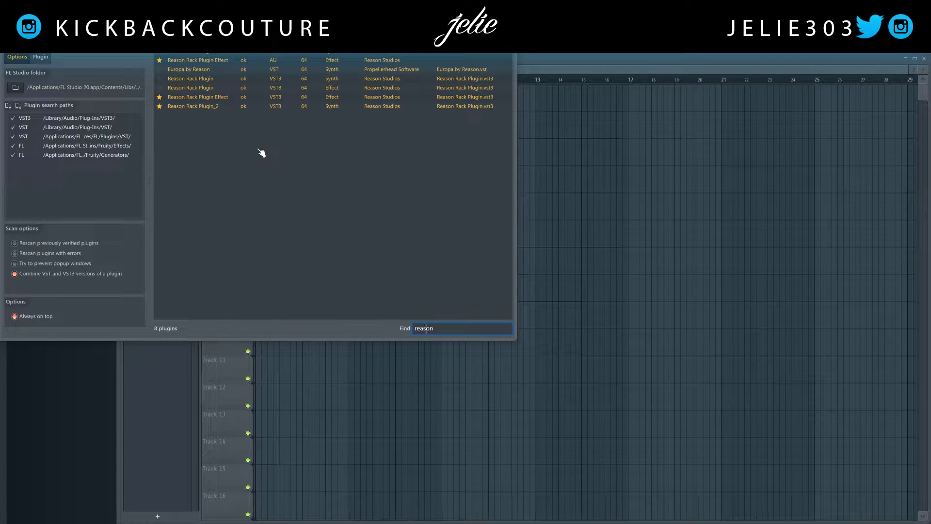
pyautogui.press('Escape')
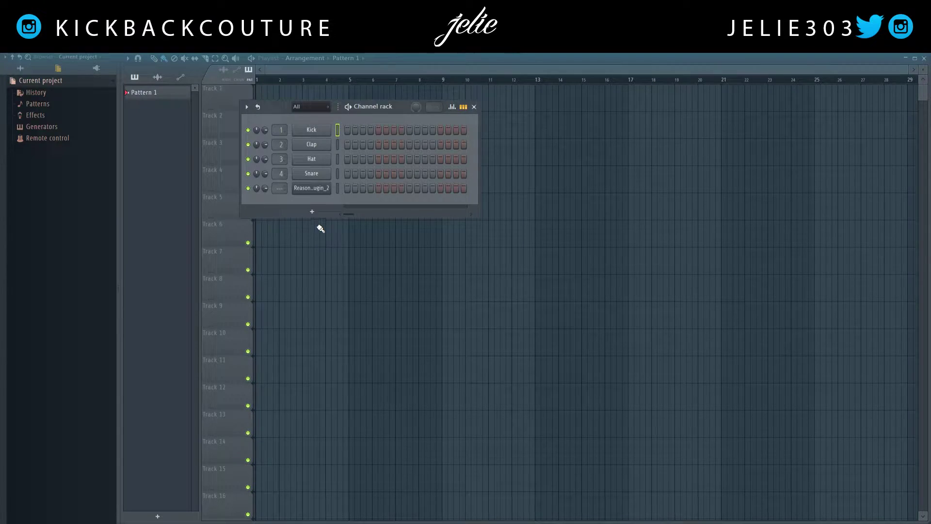
# Add a Kong Drum Designer to the Reason Rack channel, load the Downtempo kit, and check pad assignments
pyautogui.click(319, 190)
pyautogui.doubleClick(169, 246)
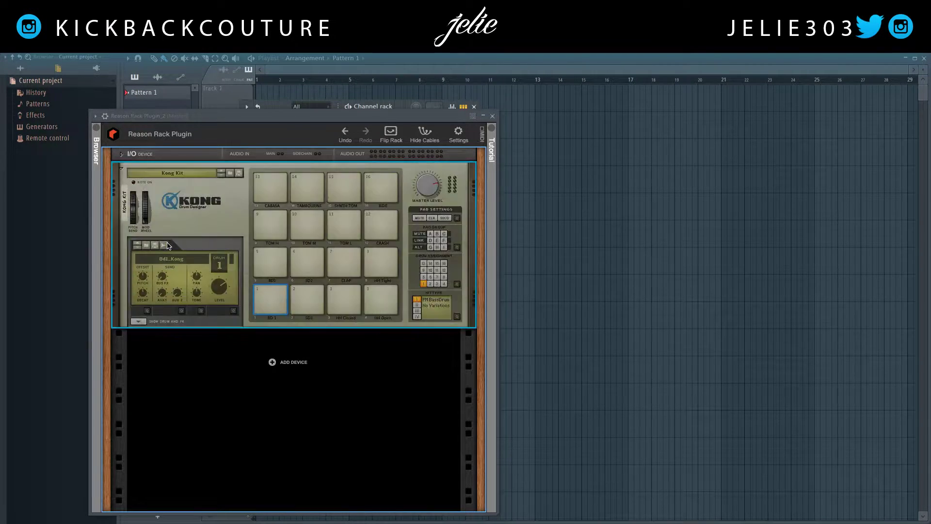
pyautogui.click(224, 175)
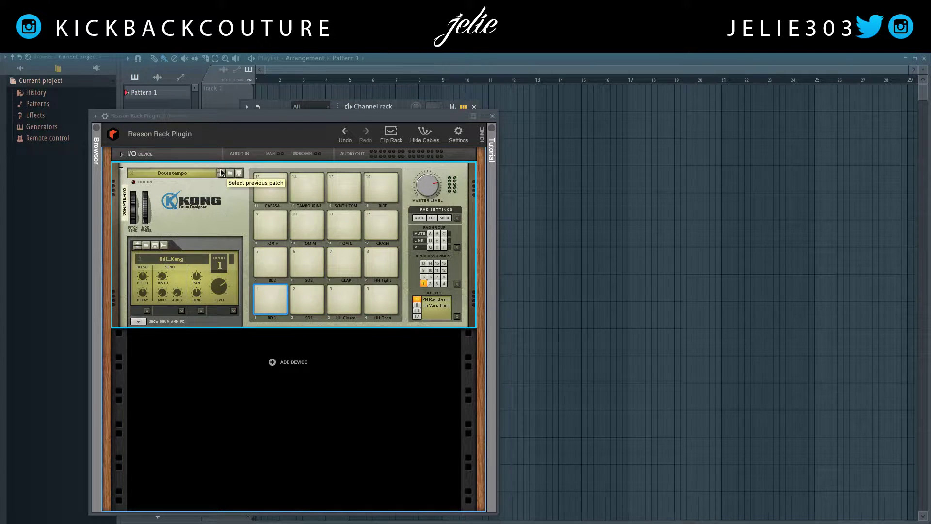
pyautogui.click(458, 285)
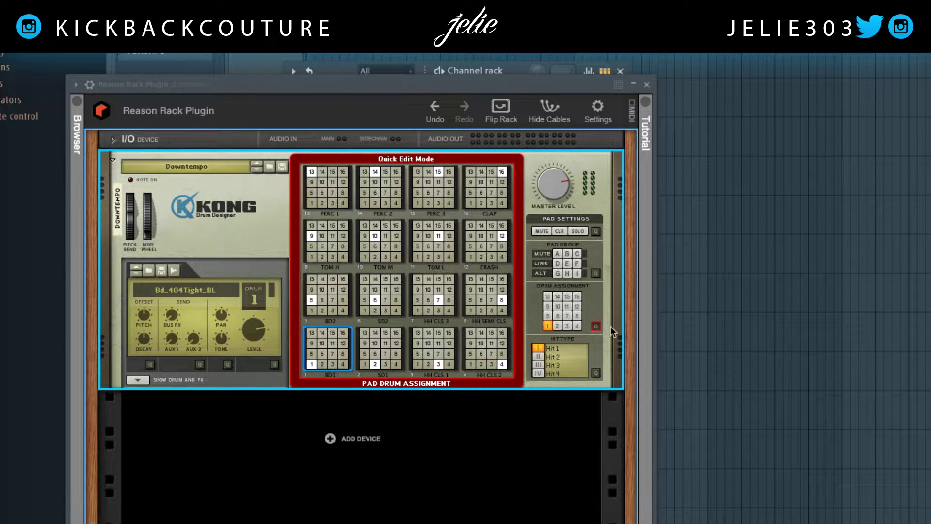
pyautogui.click(596, 326)
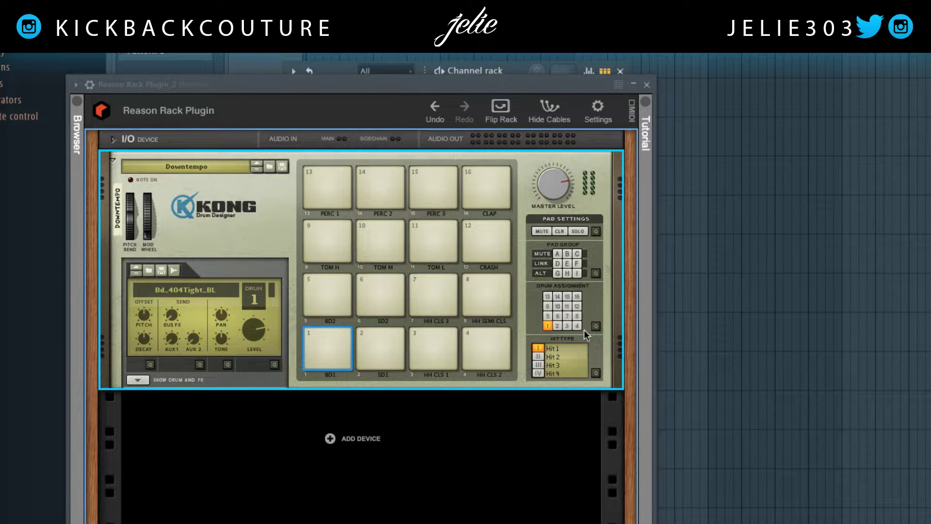
# Audition Kong pads 1–4, ending on the HH CLS 2 pad
pyautogui.moveTo(447, 83); pyautogui.dragTo(639, 78)
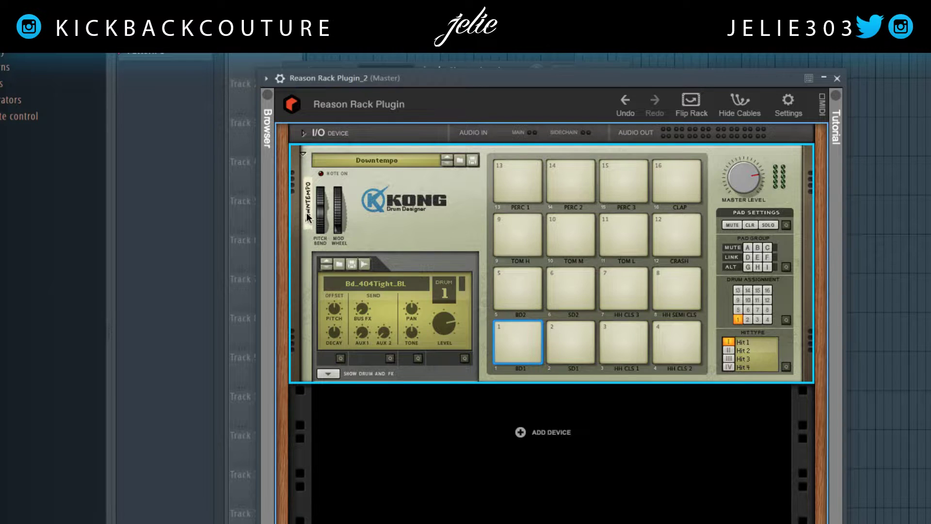
pyautogui.click(522, 338)
pyautogui.click(571, 339)
pyautogui.click(619, 342)
pyautogui.click(686, 339)
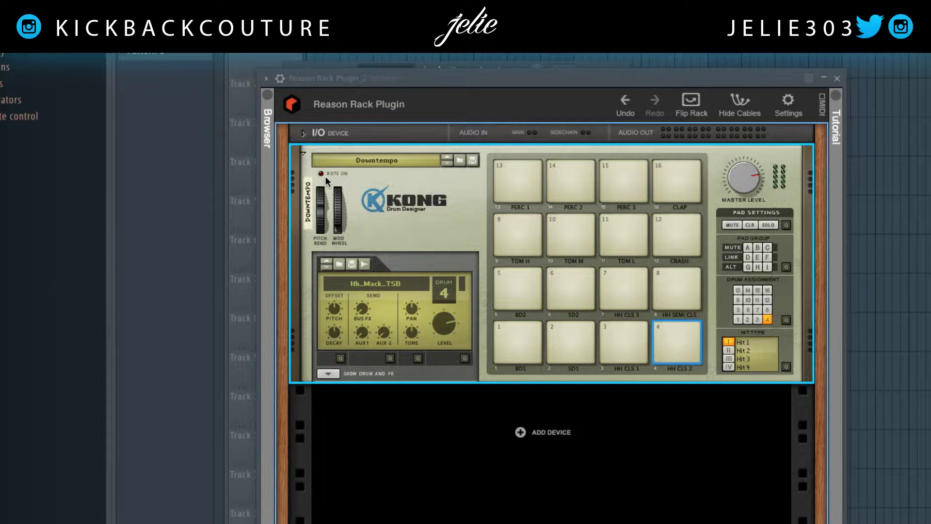
# On the rack's rear, move Kong's Main Out R cable from host output 2 to host output 3
pyautogui.press('Tab')
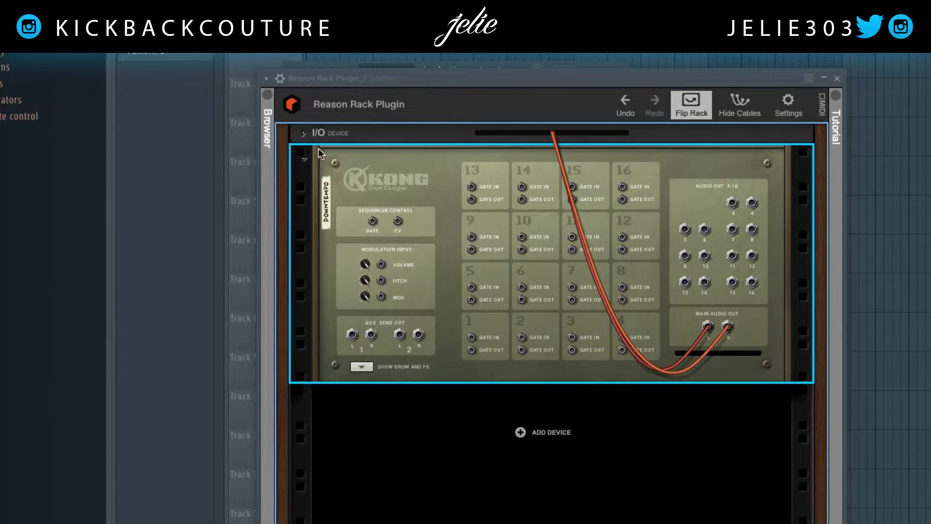
pyautogui.click(304, 135)
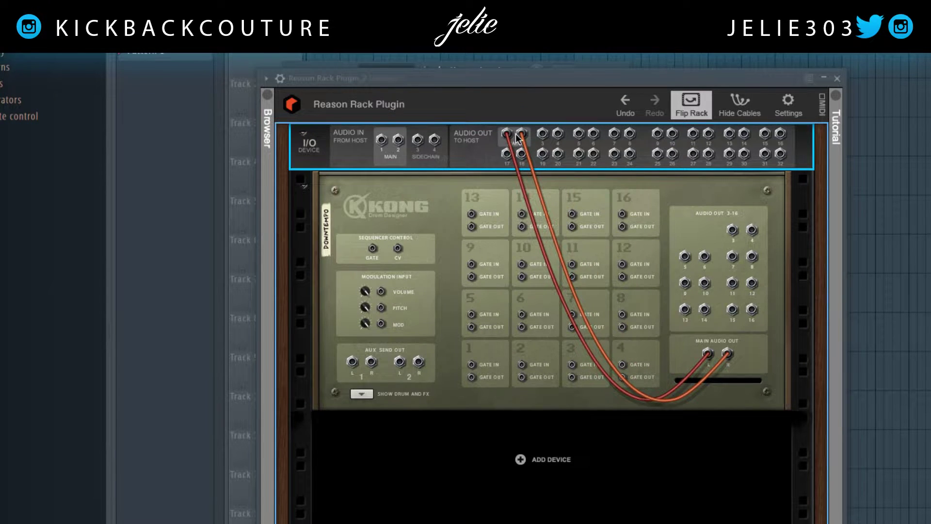
pyautogui.moveTo(520, 135); pyautogui.dragTo(728, 374)
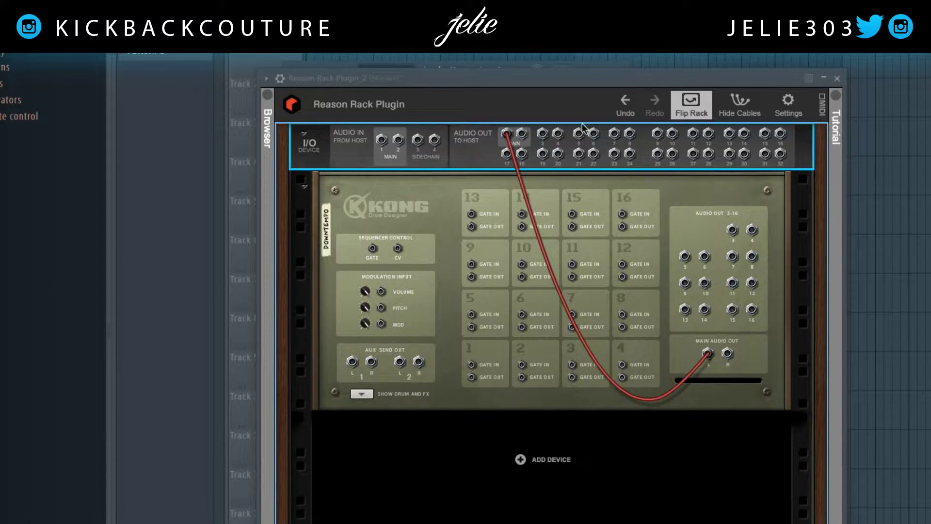
pyautogui.moveTo(728, 356); pyautogui.dragTo(548, 141)
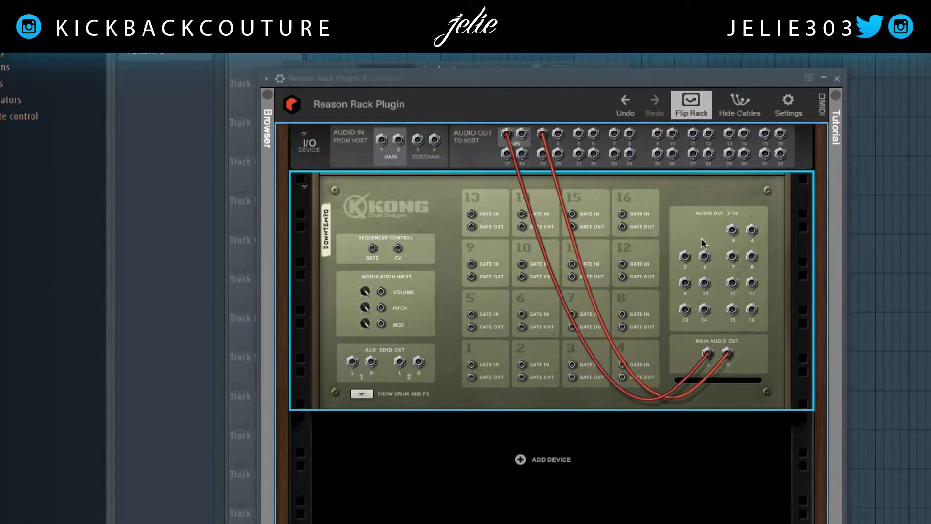
# Cable Kong's Audio Outs 3–16 to separate host jacks, such as outputs 5, 9, 11 and 13
pyautogui.moveTo(733, 231); pyautogui.dragTo(581, 136)
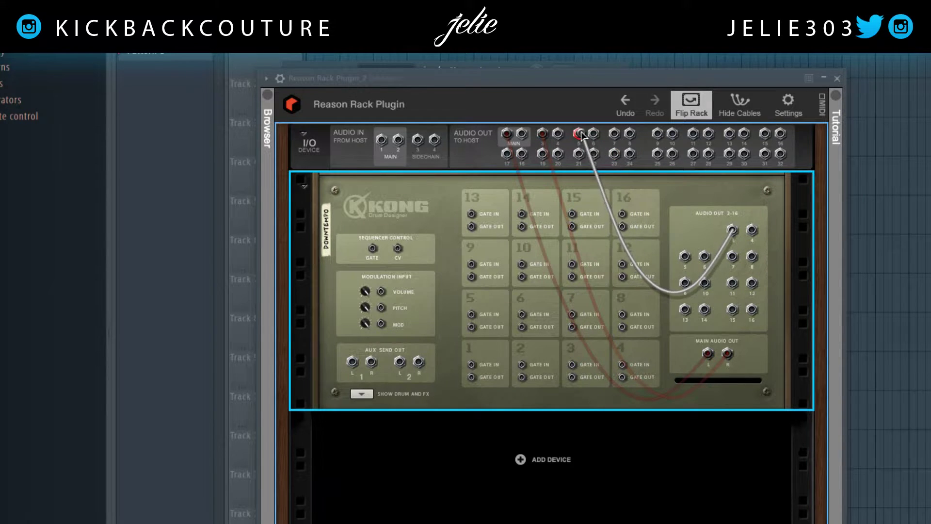
pyautogui.moveTo(685, 256); pyautogui.dragTo(614, 133)
pyautogui.click(671, 153)
pyautogui.moveTo(685, 257); pyautogui.dragTo(655, 131)
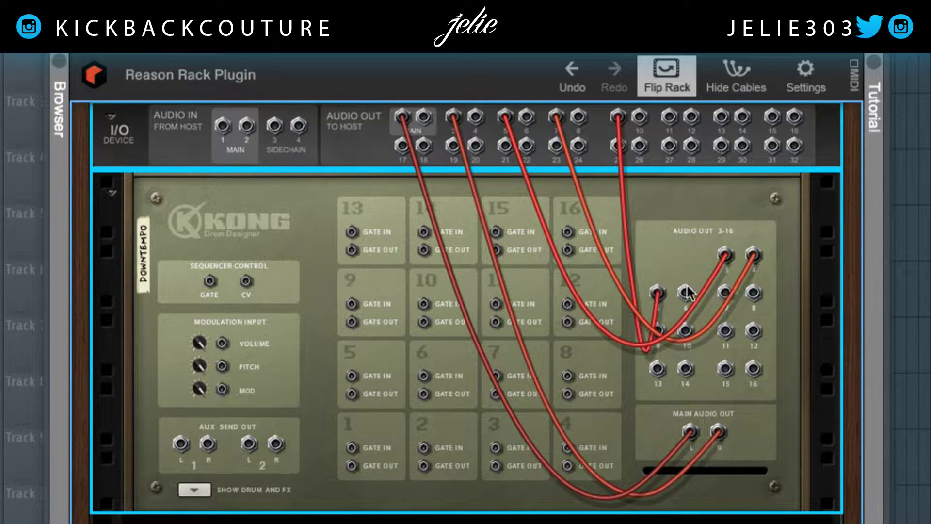
pyautogui.moveTo(688, 292); pyautogui.dragTo(670, 119)
pyautogui.moveTo(724, 293); pyautogui.dragTo(721, 116)
pyautogui.moveTo(753, 293); pyautogui.dragTo(773, 118)
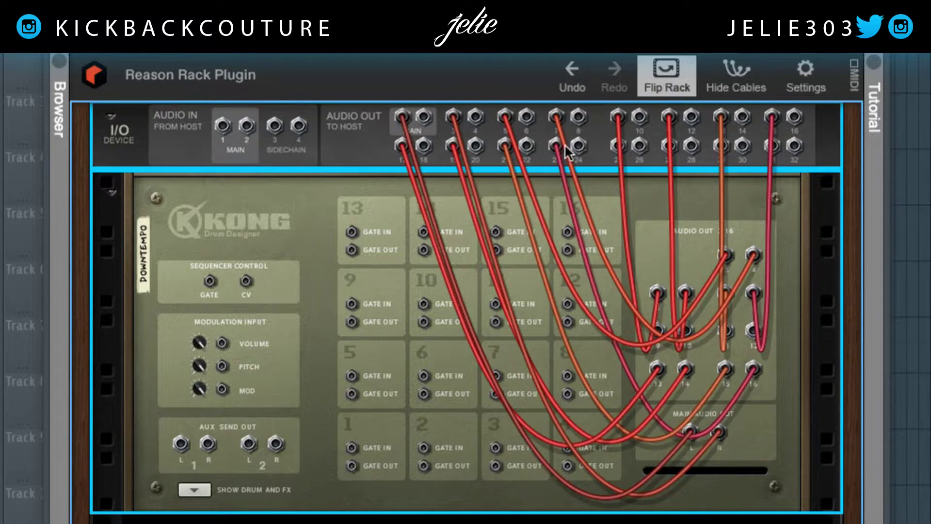
pyautogui.moveTo(730, 377); pyautogui.dragTo(775, 142)
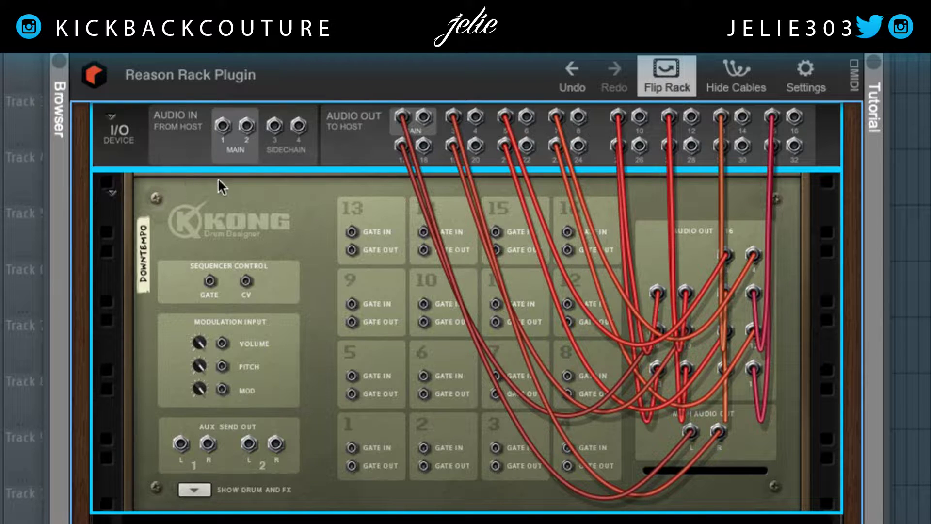
# Flip the rack to the front and disable To Main for Kong outputs 3-4 through 15-16
pyautogui.press('Tab')
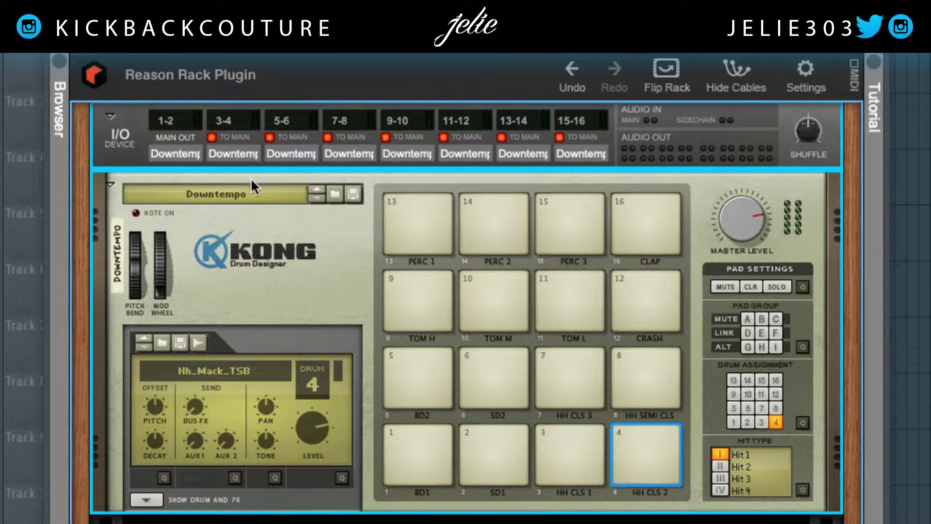
pyautogui.click(212, 137)
pyautogui.click(270, 137)
pyautogui.click(327, 137)
pyautogui.click(385, 137)
pyautogui.click(443, 137)
pyautogui.click(501, 137)
pyautogui.click(558, 137)
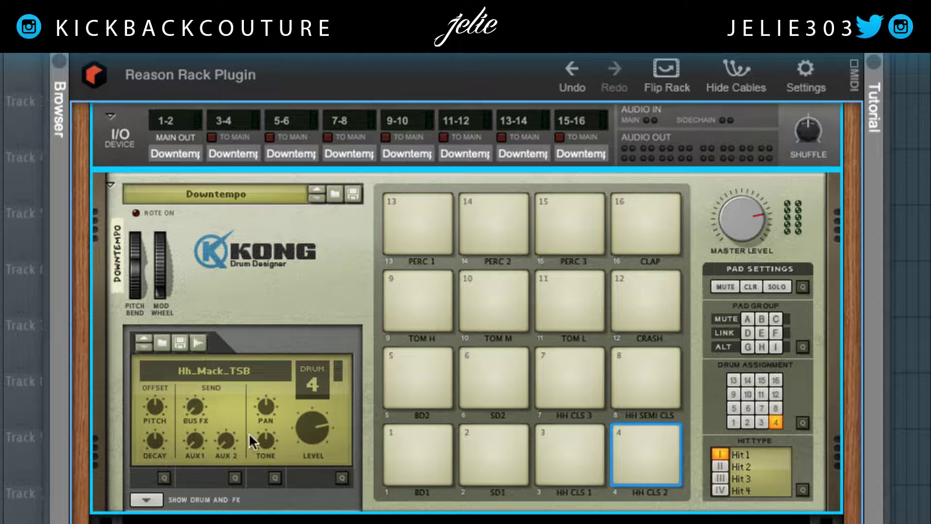
# Audition the BD1, SD1 and HH CLS pads and reveal Kong's drum module and FX section
pyautogui.click(401, 461)
pyautogui.click(522, 449)
pyautogui.click(546, 442)
pyautogui.click(623, 449)
pyautogui.click(148, 500)
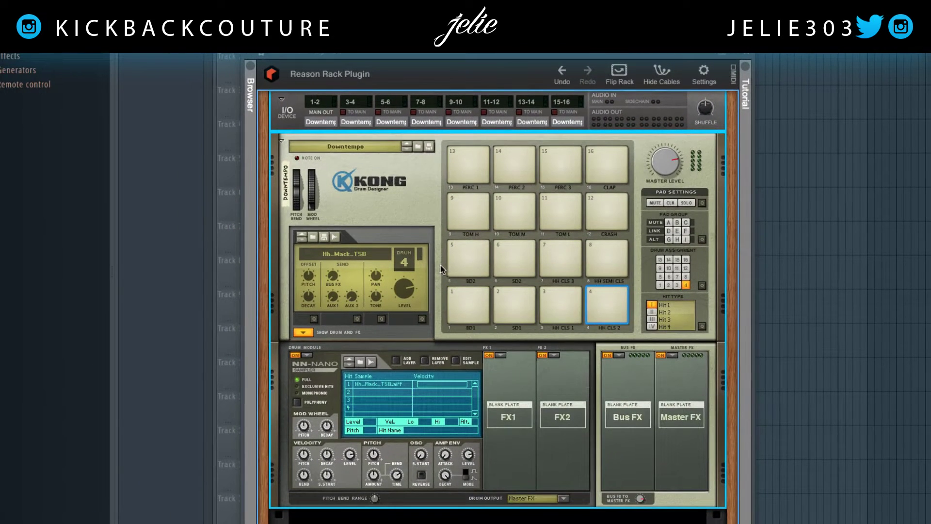
pyautogui.click(459, 298)
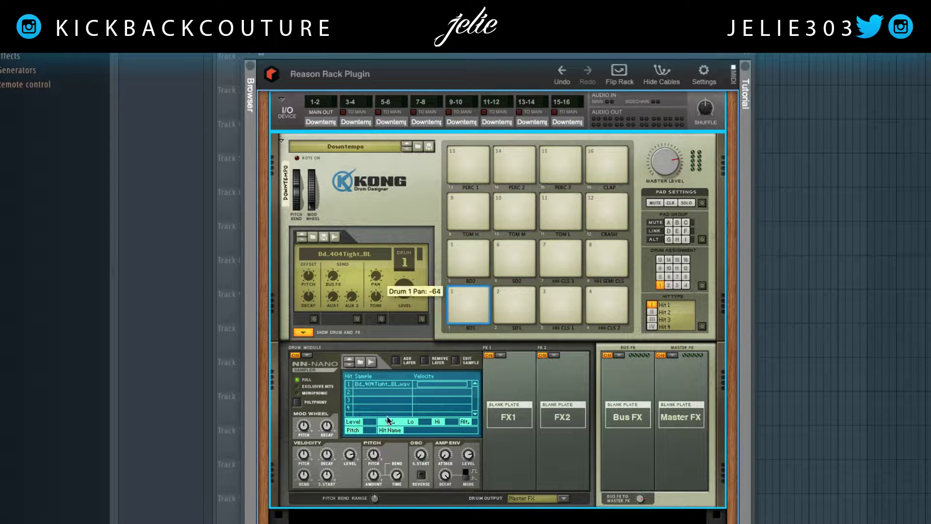
pyautogui.click(468, 301)
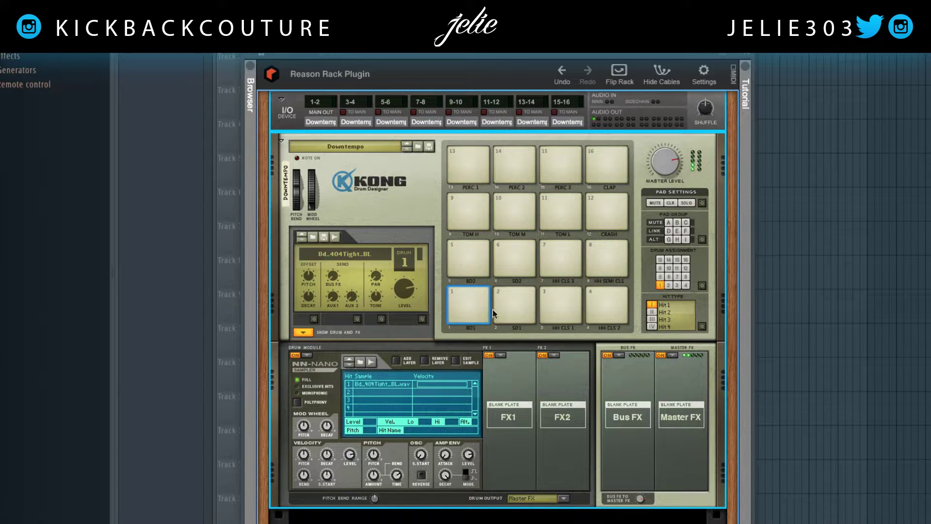
pyautogui.click(515, 307)
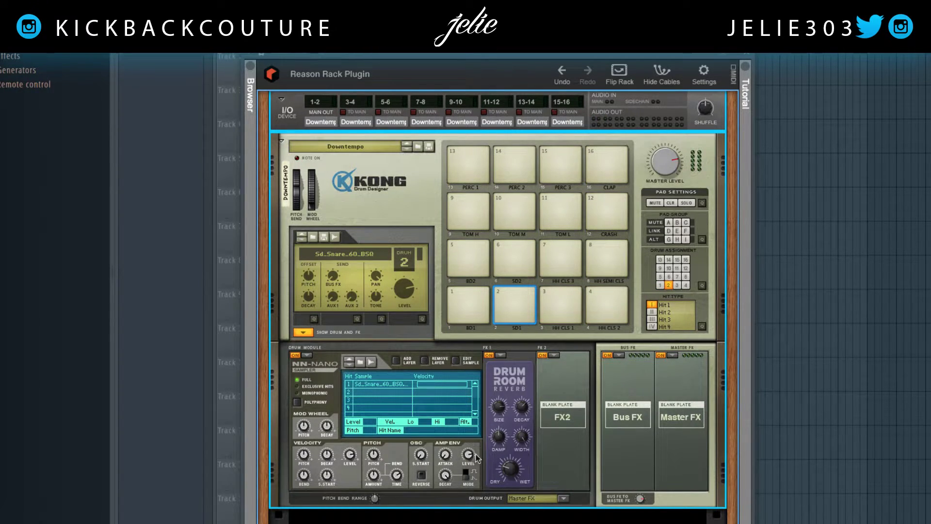
# Route drum 3, HH CLS 1, to Output 3-4, then select drum 4, HH CLS 2
pyautogui.moveTo(502, 56); pyautogui.dragTo(509, 42)
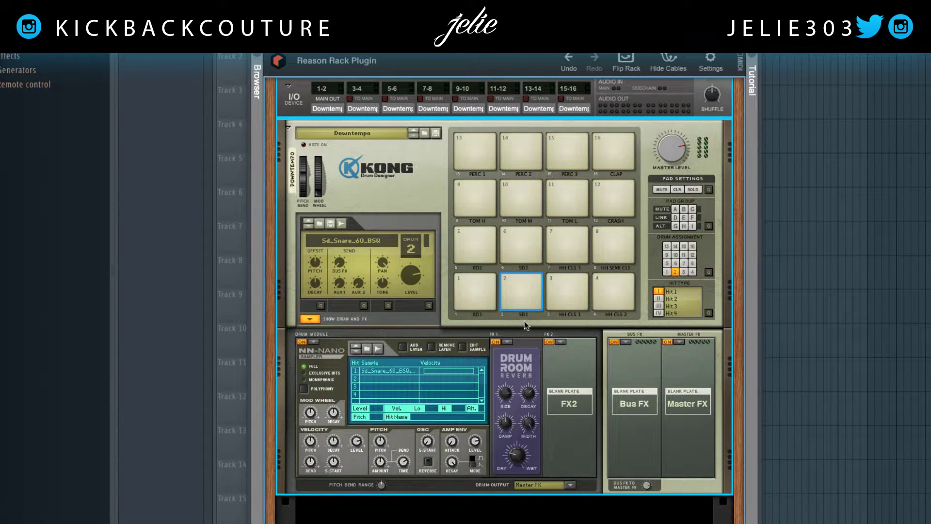
pyautogui.click(475, 286)
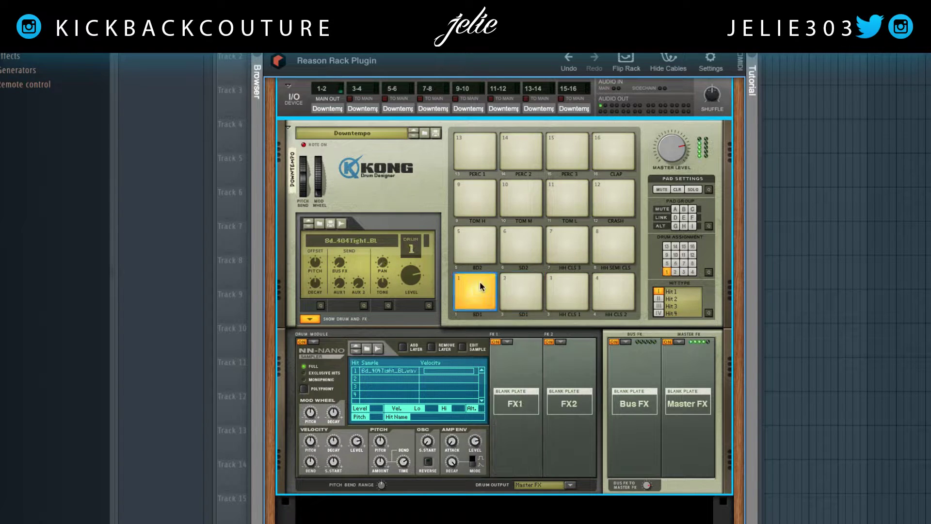
pyautogui.click(526, 283)
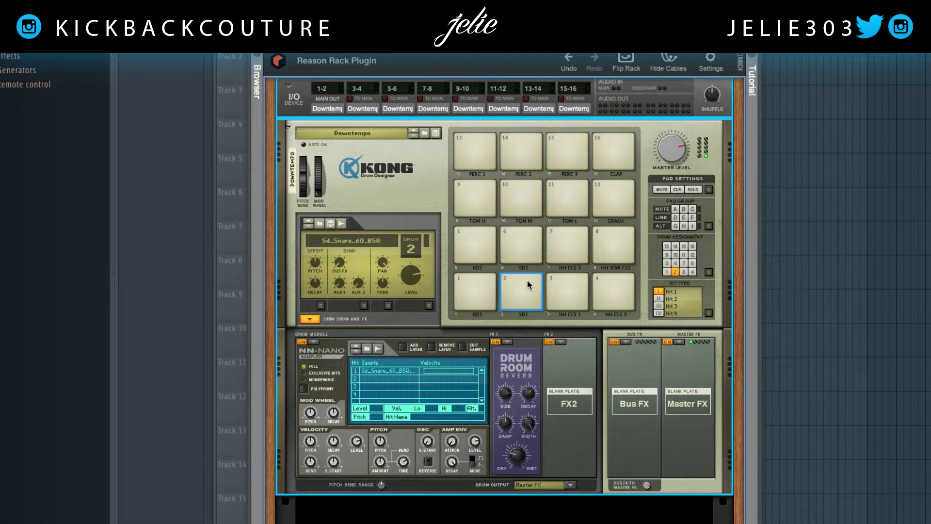
pyautogui.click(570, 281)
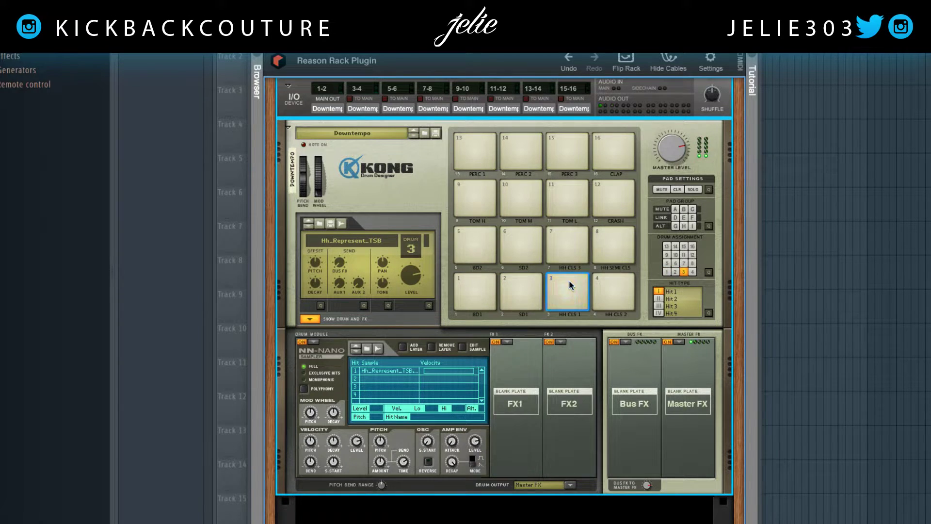
pyautogui.click(568, 485)
pyautogui.click(584, 519)
pyautogui.click(597, 301)
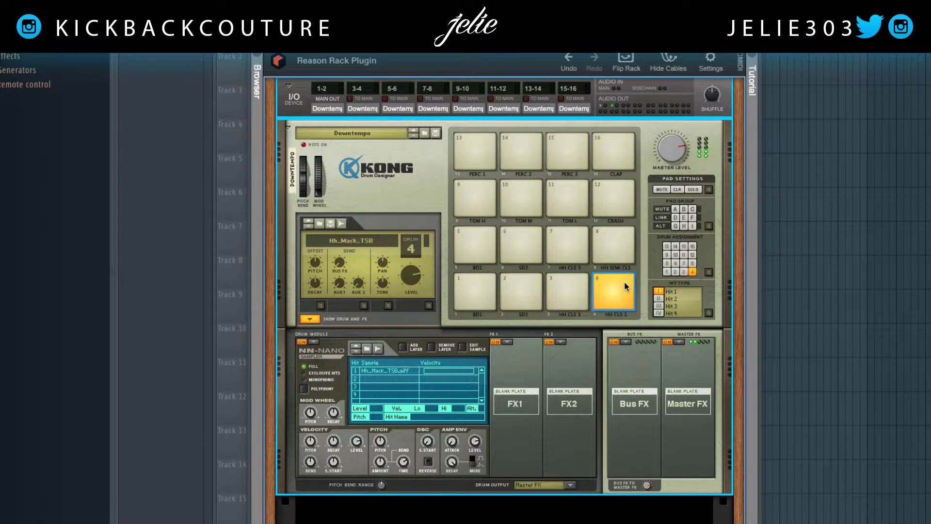
pyautogui.click(574, 487)
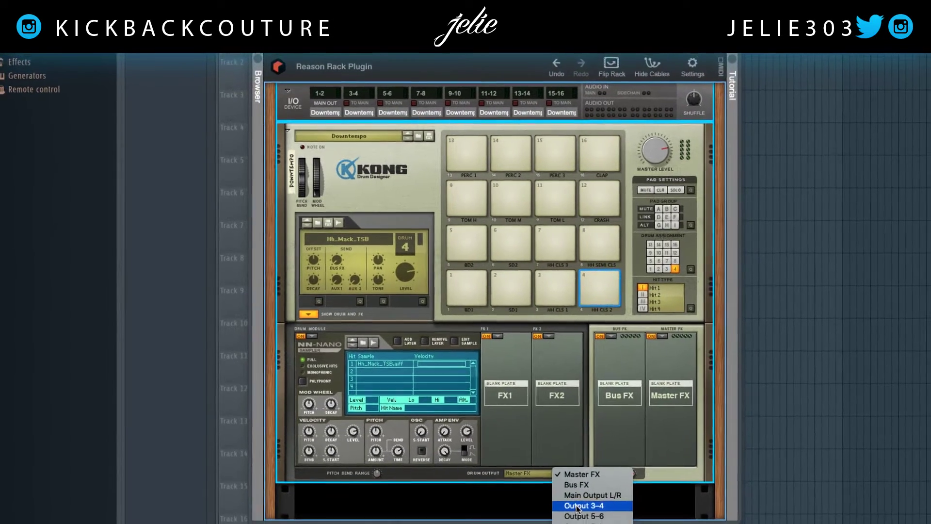
# Send drum 4 to Output 3-4 and drums 5 and 6 (BD2, SD2) to Output 5-6
pyautogui.click(585, 519)
pyautogui.click(574, 272)
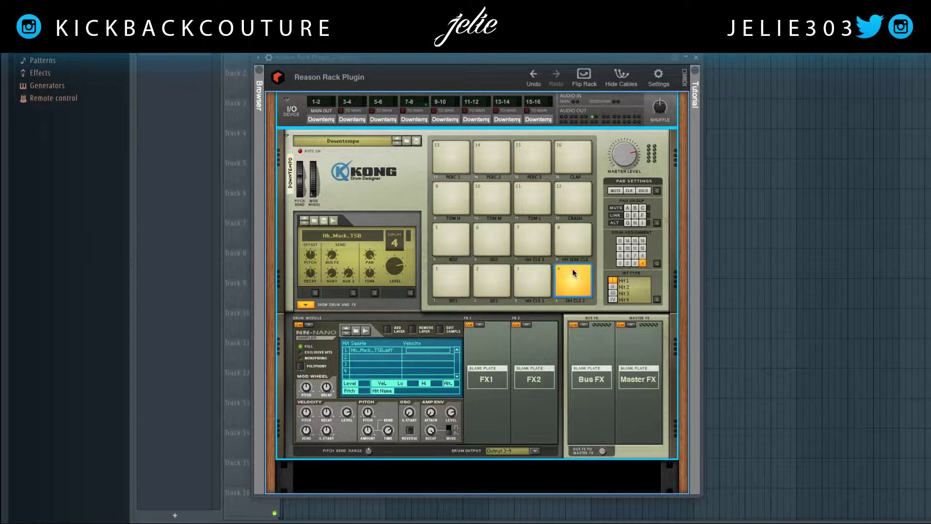
pyautogui.click(445, 236)
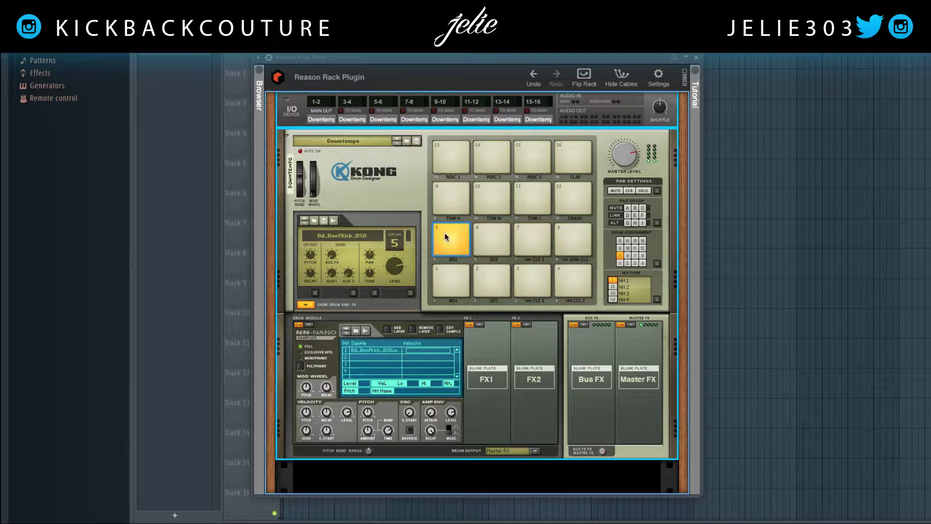
pyautogui.click(533, 451)
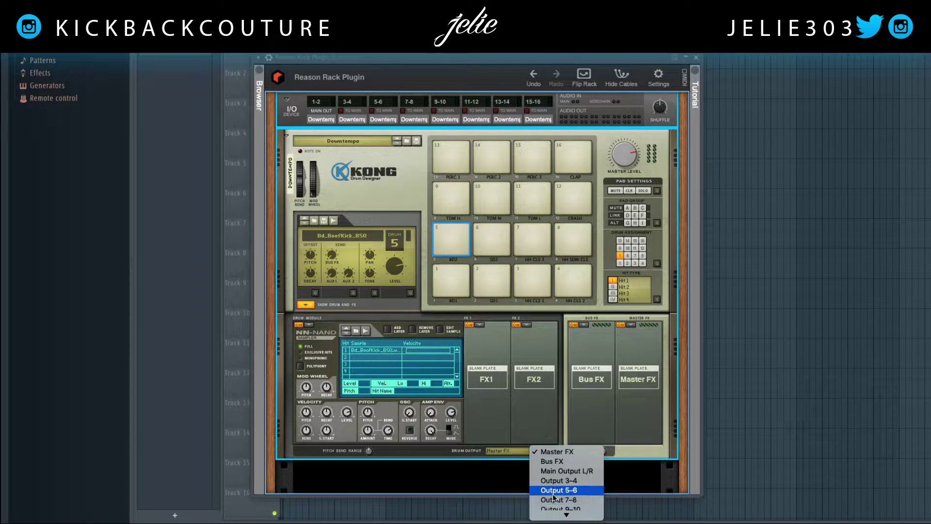
pyautogui.click(555, 490)
pyautogui.click(447, 231)
pyautogui.click(488, 238)
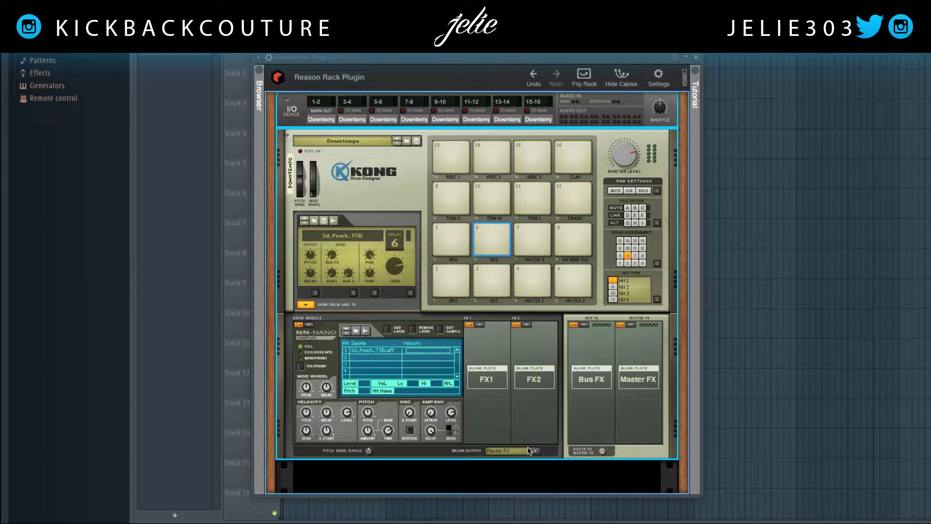
pyautogui.click(529, 451)
pyautogui.click(561, 490)
pyautogui.click(493, 232)
# Send drums 7 and 8 to Output 7-8 and drum 9, TOM H, to Output 9-10
pyautogui.click(526, 231)
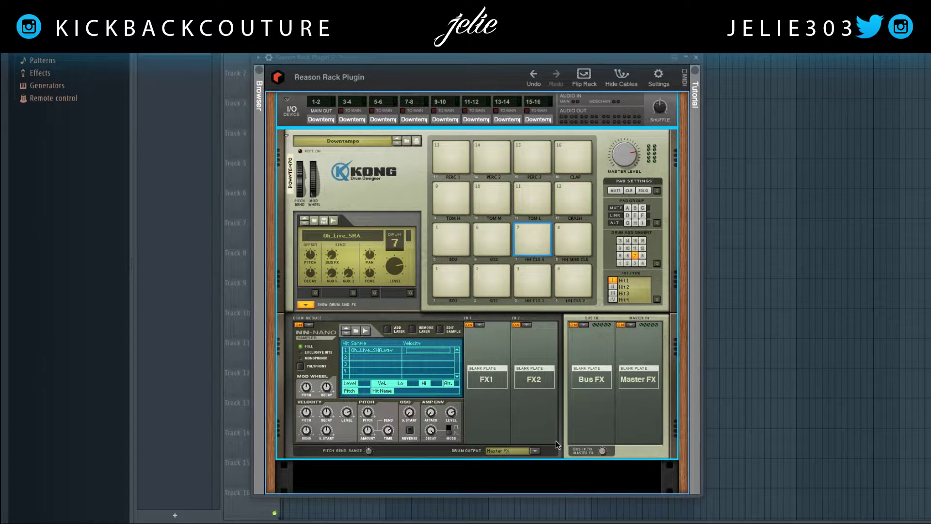
pyautogui.click(533, 451)
pyautogui.click(556, 501)
pyautogui.click(569, 238)
pyautogui.click(535, 451)
pyautogui.click(556, 501)
pyautogui.click(523, 238)
pyautogui.click(451, 200)
pyautogui.click(535, 451)
pyautogui.click(557, 494)
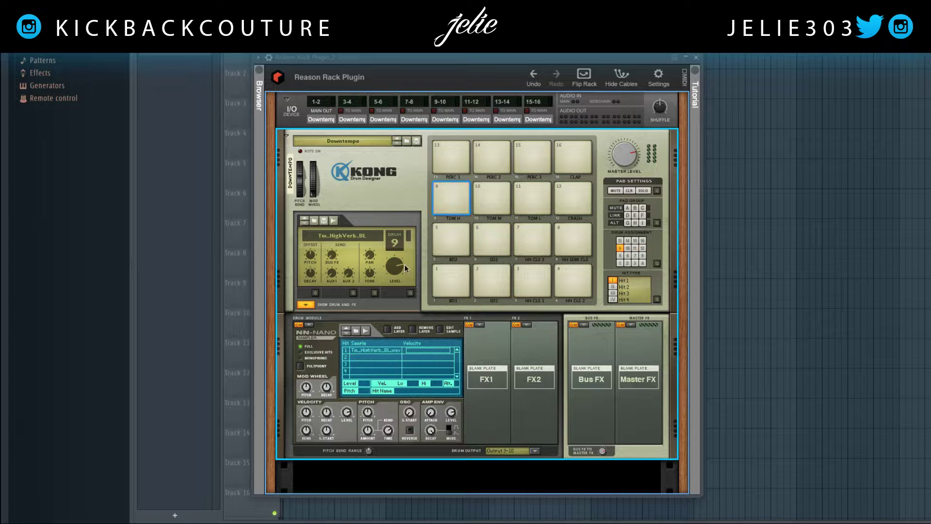
# Check the output routing of the CLAP pad and drums 1, 2, 3, 4 and 6
pyautogui.click(573, 158)
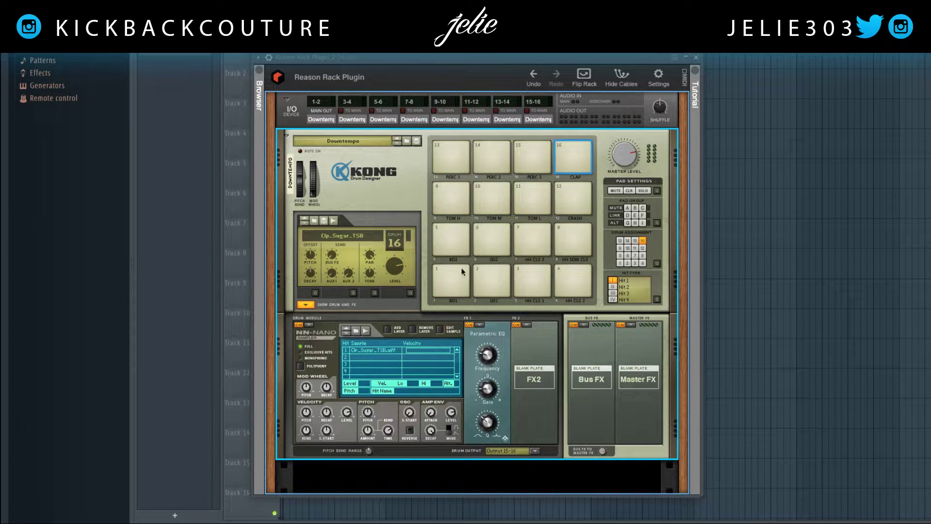
pyautogui.click(450, 279)
pyautogui.click(485, 285)
pyautogui.click(531, 280)
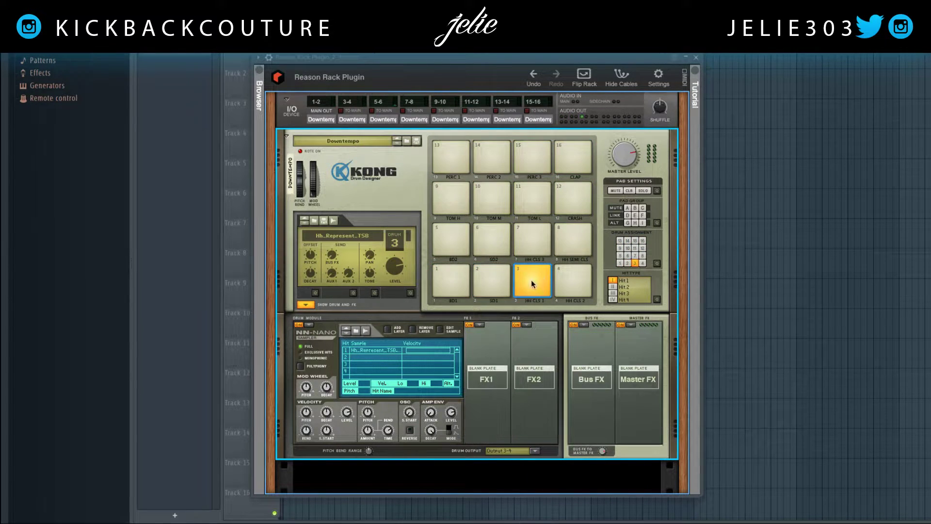
pyautogui.click(563, 295)
pyautogui.click(488, 240)
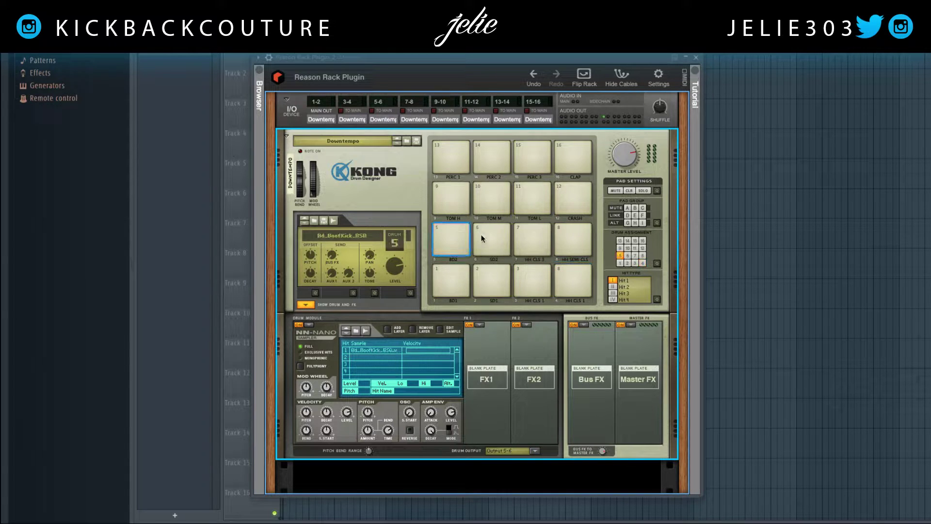
# Check the routing of drums 7–12 and send drum 10 to Output 9-10
pyautogui.click(525, 241)
pyautogui.click(565, 237)
pyautogui.click(453, 200)
pyautogui.click(491, 209)
pyautogui.click(524, 210)
pyautogui.click(563, 208)
pyautogui.click(484, 202)
pyautogui.click(534, 451)
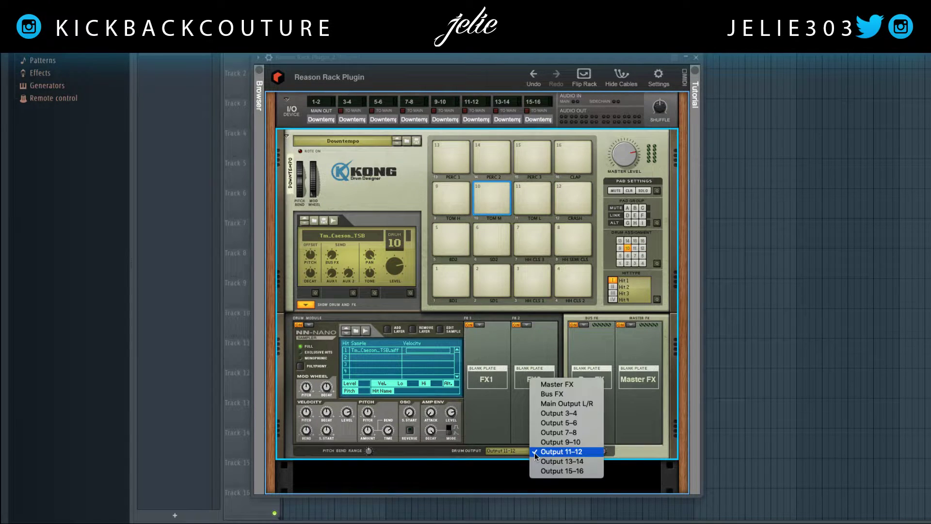
pyautogui.click(544, 442)
# Audition pads 10–16, including CRASH and CLAP, leaving the clap's output unchanged
pyautogui.click(480, 201)
pyautogui.click(533, 198)
pyautogui.click(586, 194)
pyautogui.click(461, 155)
pyautogui.click(490, 156)
pyautogui.click(532, 160)
pyautogui.click(582, 162)
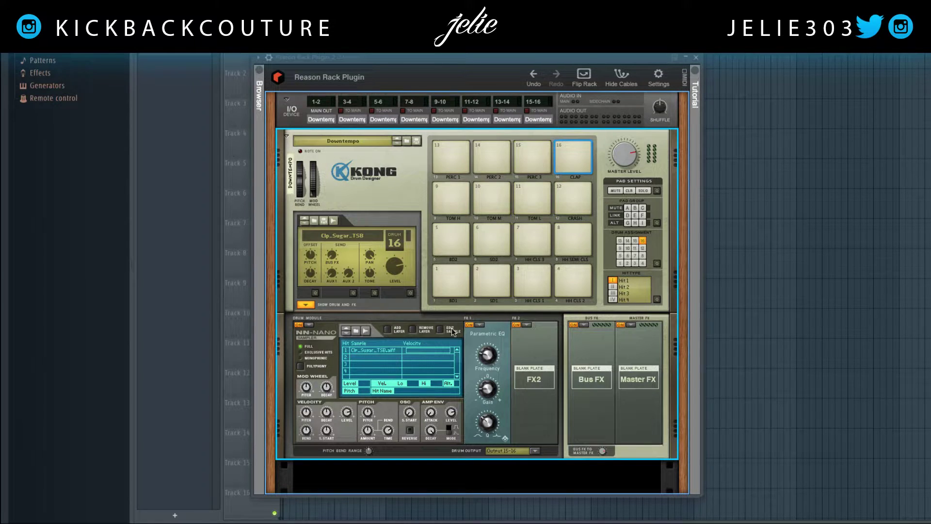
pyautogui.click(535, 451)
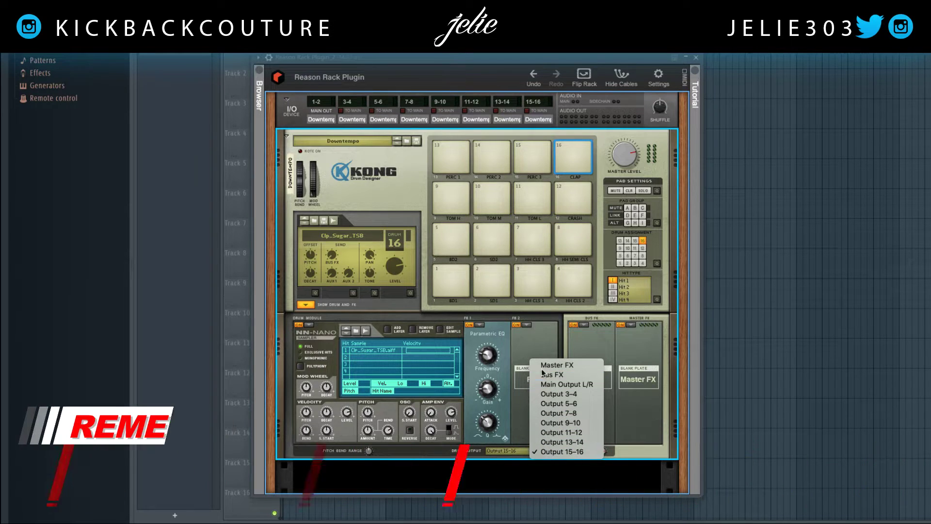
pyautogui.click(446, 274)
# Check the BD1 kick and SD1 snare output routing, then show the wrapper's header controls
pyautogui.click(453, 284)
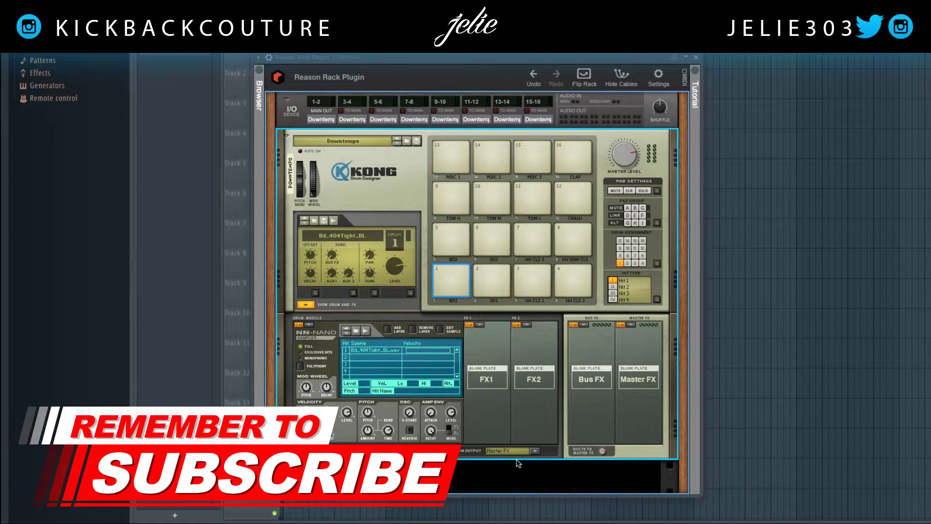
pyautogui.click(534, 451)
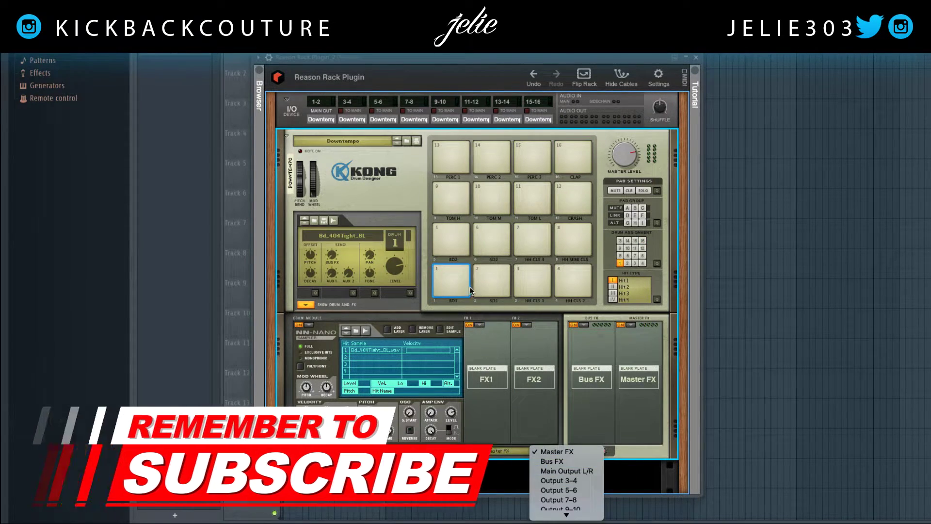
pyautogui.click(493, 282)
pyautogui.click(488, 283)
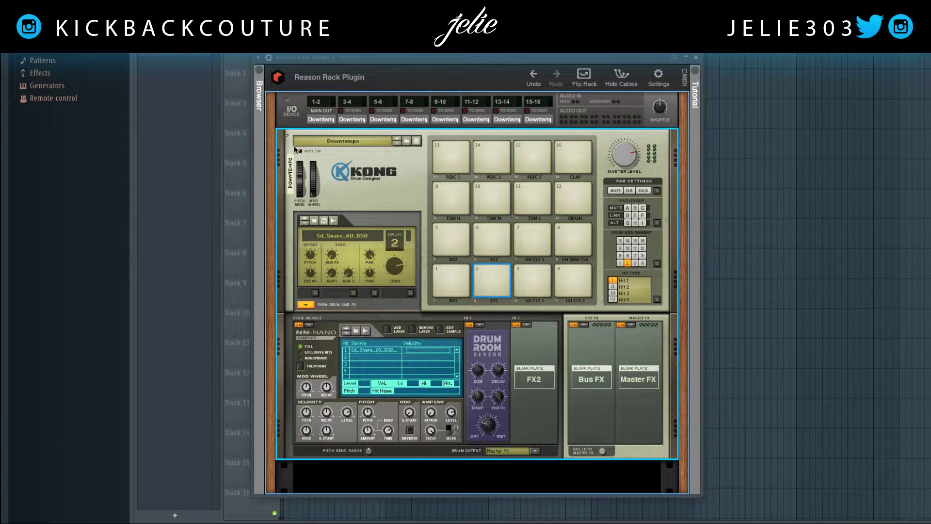
pyautogui.click(269, 60)
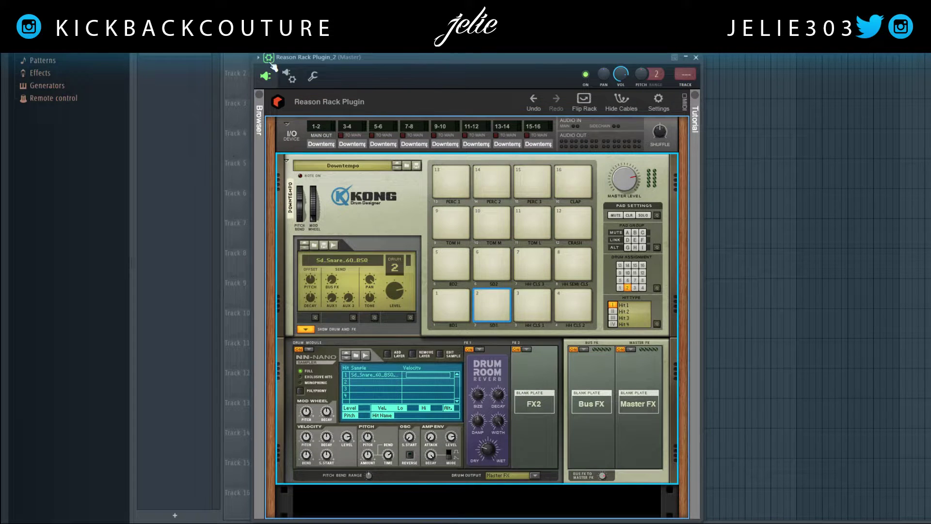
# In the wrapper's Processing settings, assign Stereo Outs to mixer tracks 1–16 in order, then close
pyautogui.click(291, 79)
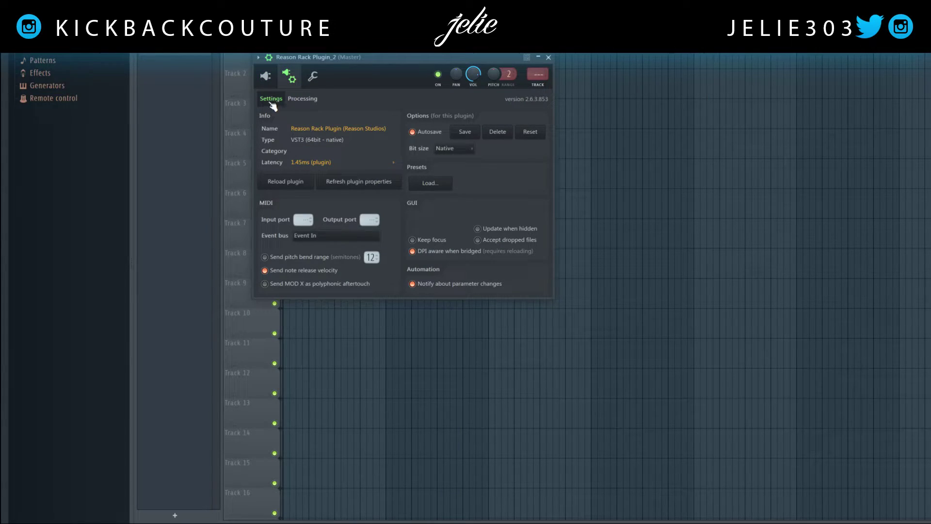
pyautogui.click(309, 102)
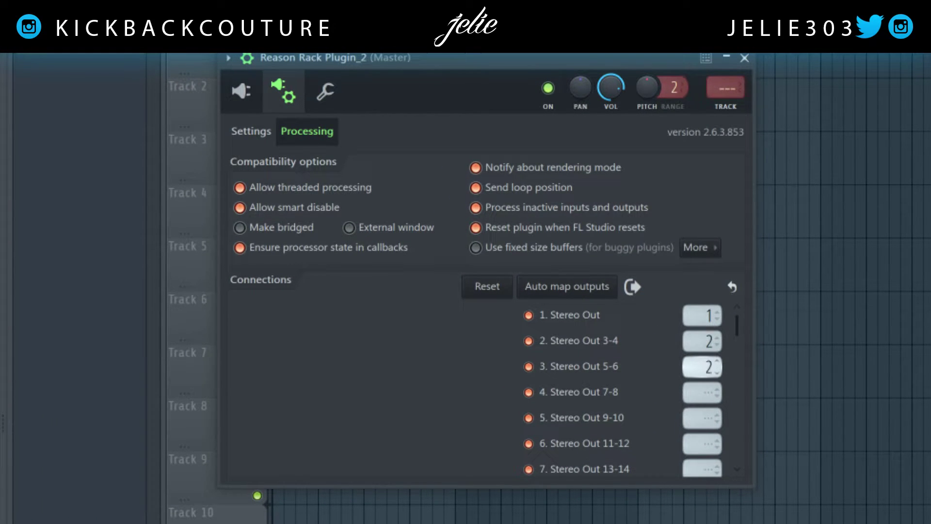
pyautogui.scroll(1, 702, 367)
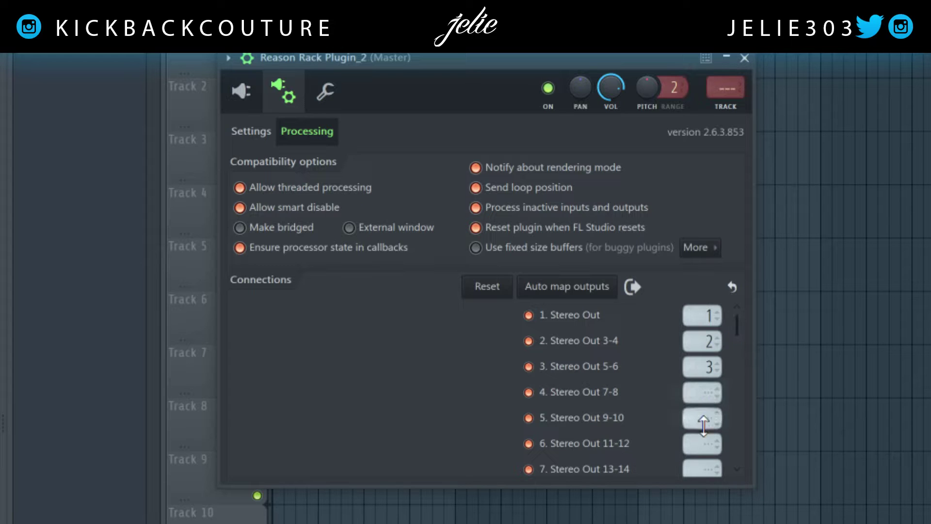
pyautogui.click(690, 391)
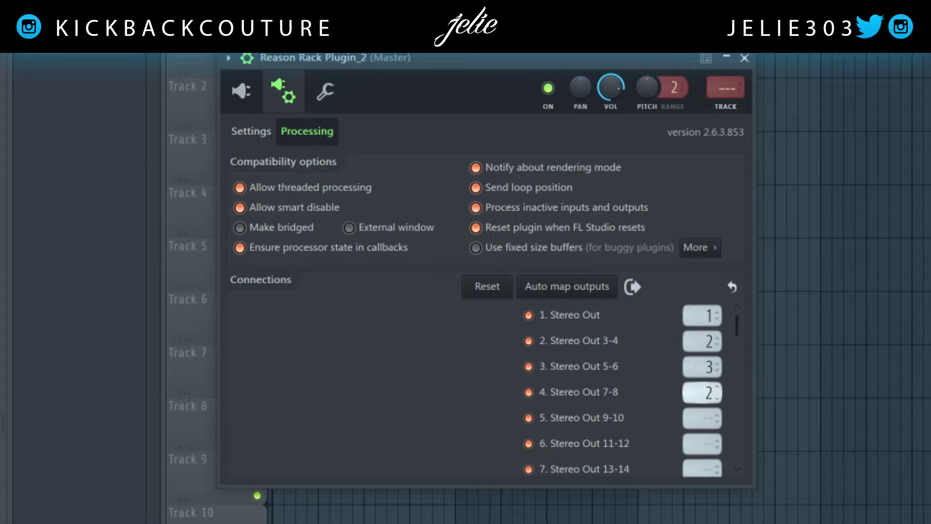
pyautogui.moveTo(690, 391); pyautogui.dragTo(685, 362)
pyautogui.moveTo(736, 328); pyautogui.dragTo(737, 450)
pyautogui.scroll(6, 705, 382)
pyautogui.scroll(-3, 711, 339)
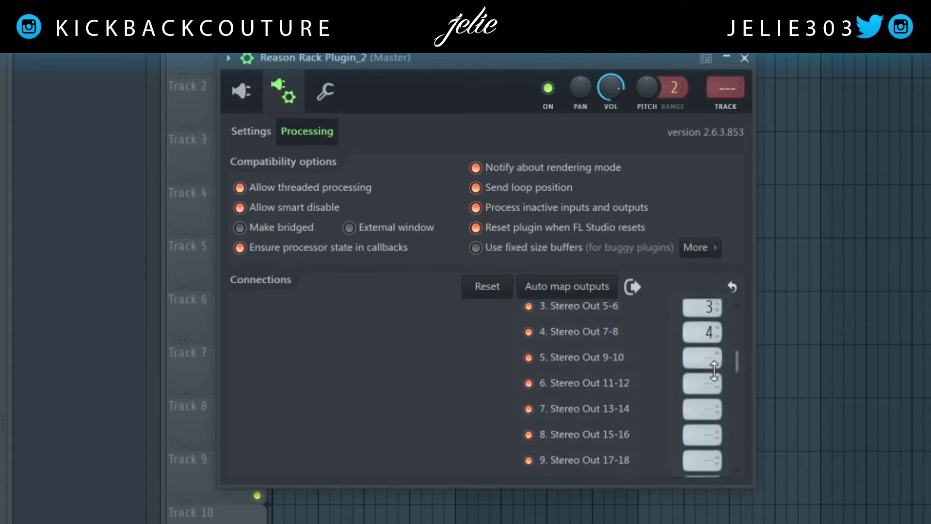
pyautogui.moveTo(709, 338); pyautogui.dragTo(724, 225)
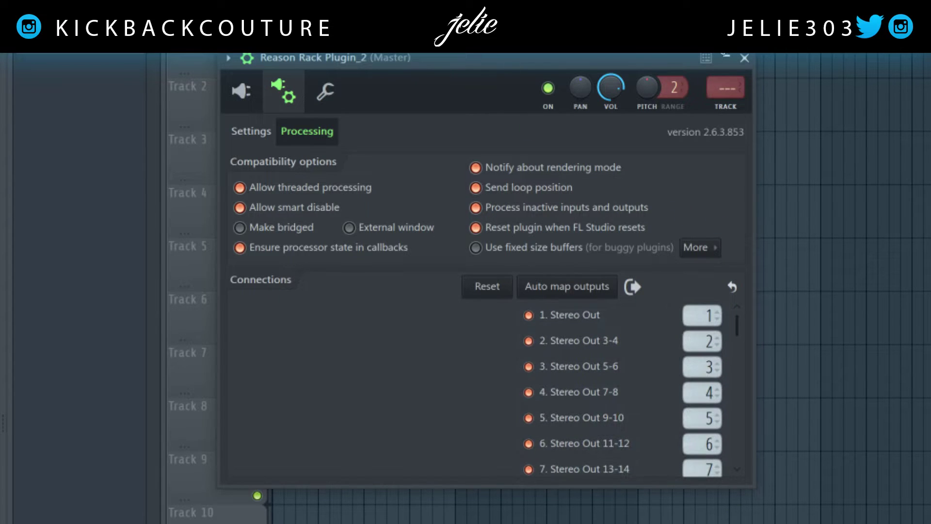
pyautogui.click(744, 58)
# Show the mixer and reopen Reason Rack Plugin_2 in rack view beside it
pyautogui.press('F9')
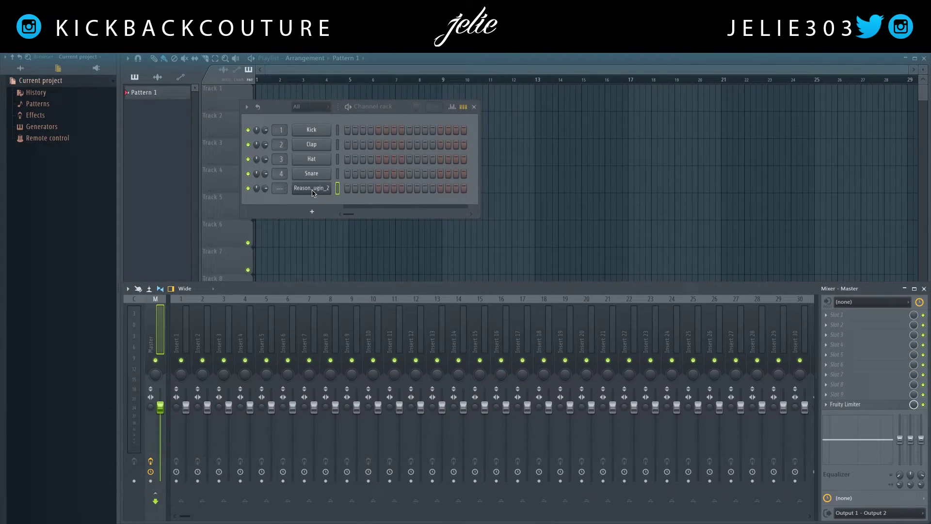
pyautogui.click(339, 201)
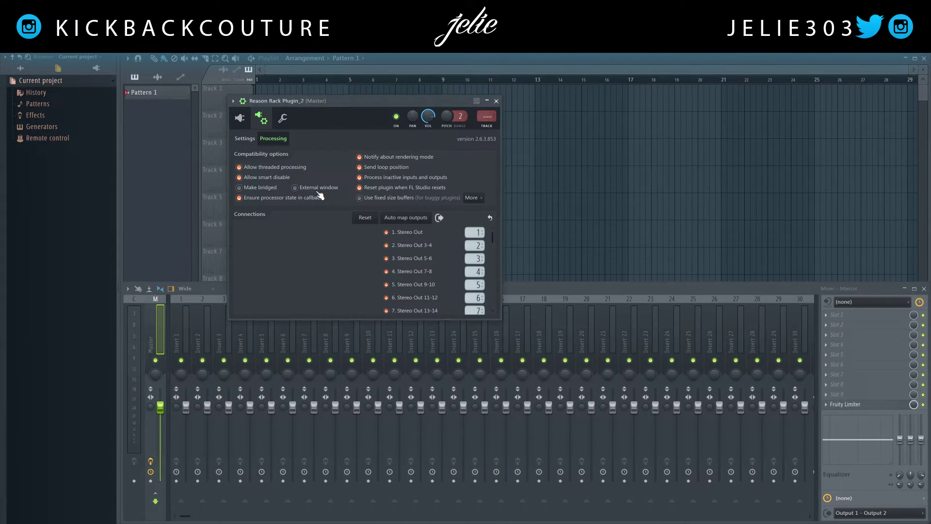
pyautogui.click(240, 118)
pyautogui.moveTo(425, 112); pyautogui.dragTo(666, 100)
# Play Kong pads 2–10, starting with SD1, to confirm each reaches its own mixer insert
pyautogui.click(686, 313)
pyautogui.click(686, 313)
pyautogui.click(714, 311)
pyautogui.click(758, 313)
pyautogui.click(664, 275)
pyautogui.click(686, 274)
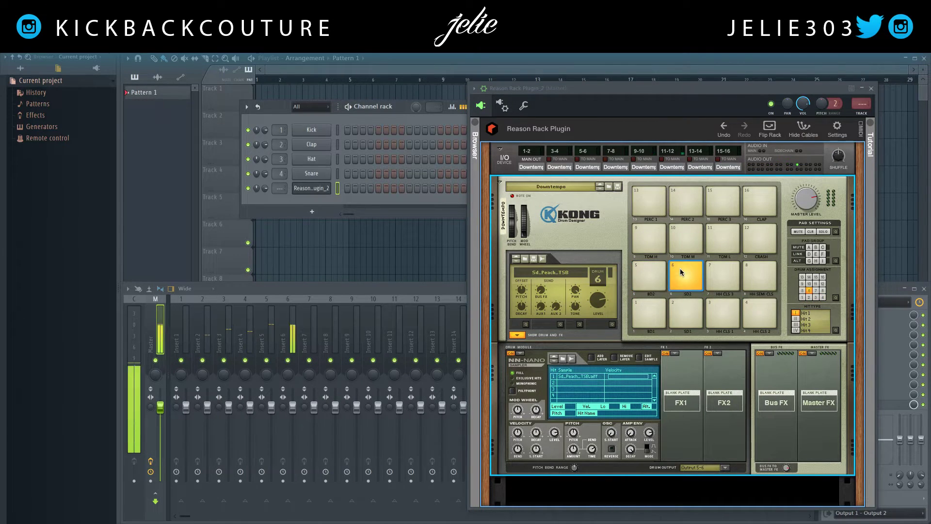
pyautogui.click(723, 274)
pyautogui.click(756, 275)
pyautogui.click(649, 238)
pyautogui.click(674, 233)
# Play Kong pads 11–16, including the CLAP pad, then reopen the wrapper's Processing connections page
pyautogui.click(709, 235)
pyautogui.click(753, 235)
pyautogui.click(654, 196)
pyautogui.click(684, 199)
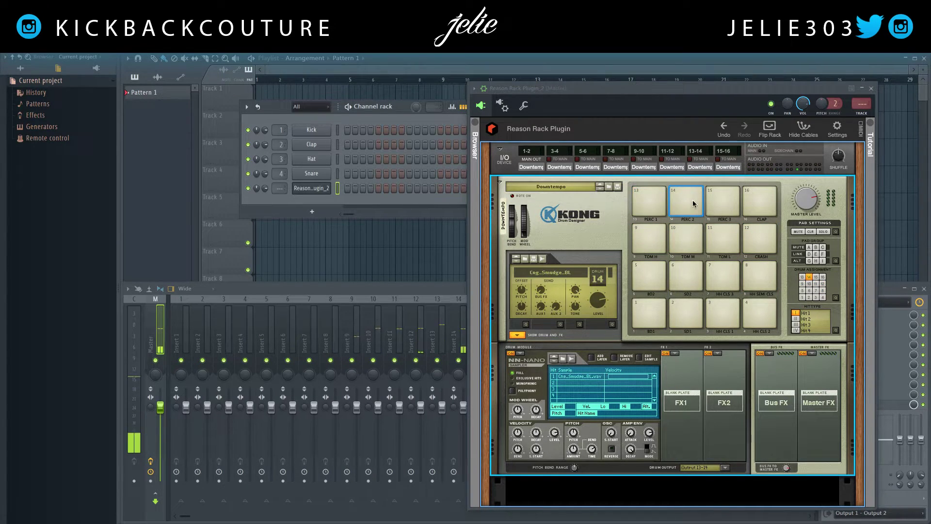
pyautogui.click(758, 203)
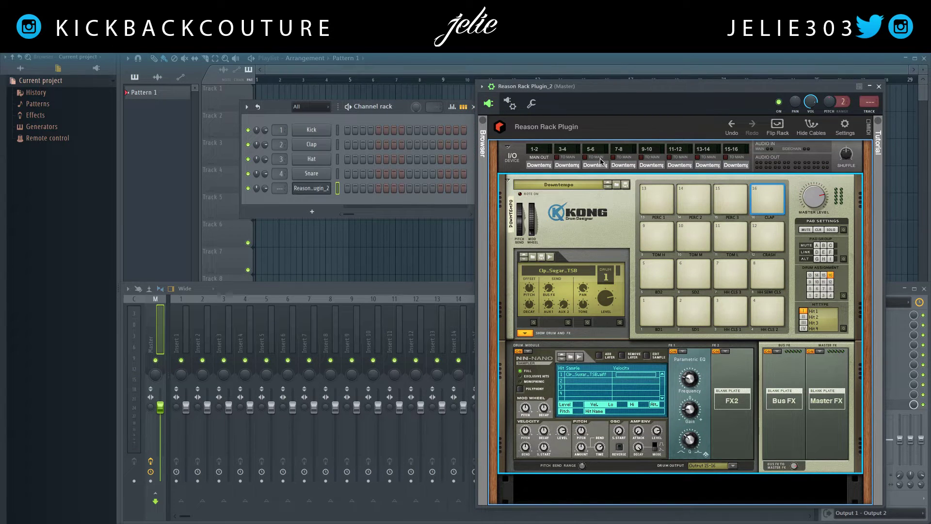
pyautogui.scroll(-1, 636, 311)
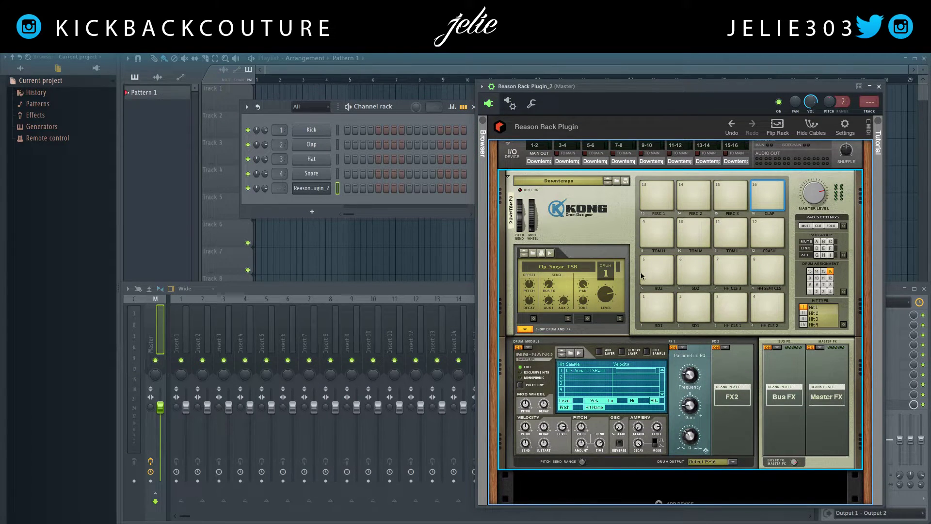
pyautogui.scroll(1, 641, 272)
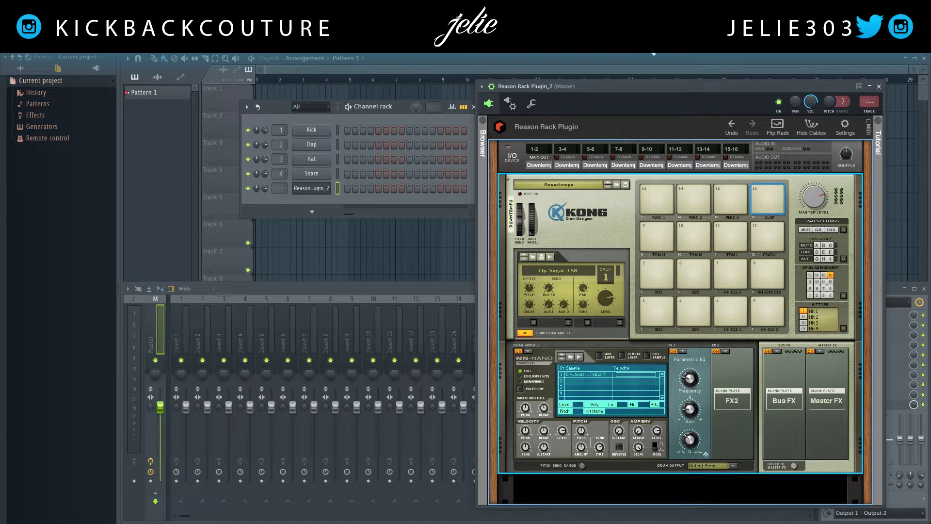
pyautogui.click(508, 104)
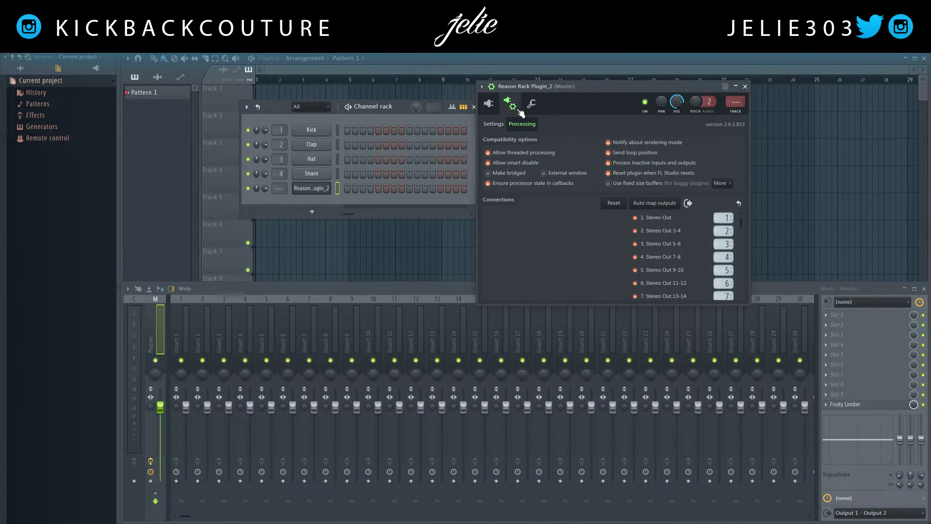
# Close the plugin window and add a second Reason Rack Plugin_2 instance to the Channel rack
pyautogui.click(312, 211)
pyautogui.press('Escape')
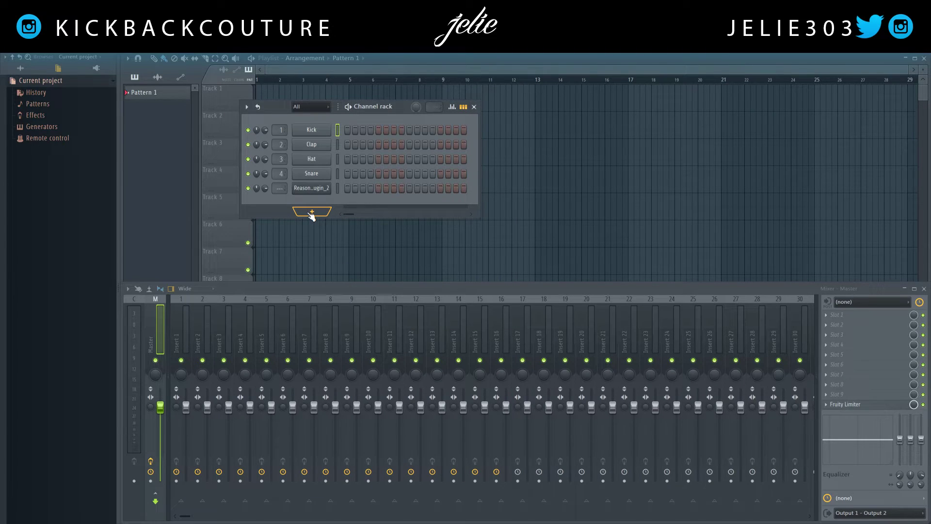
pyautogui.click(312, 212)
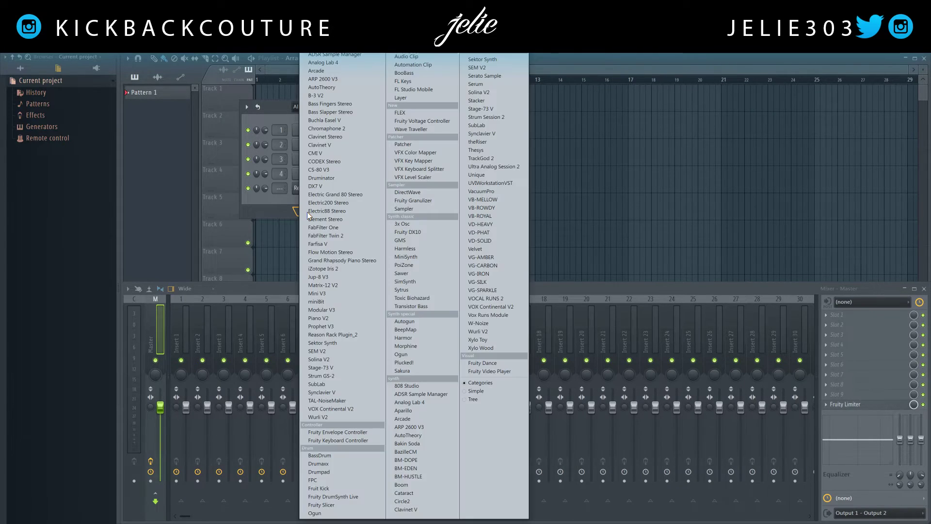
pyautogui.click(337, 335)
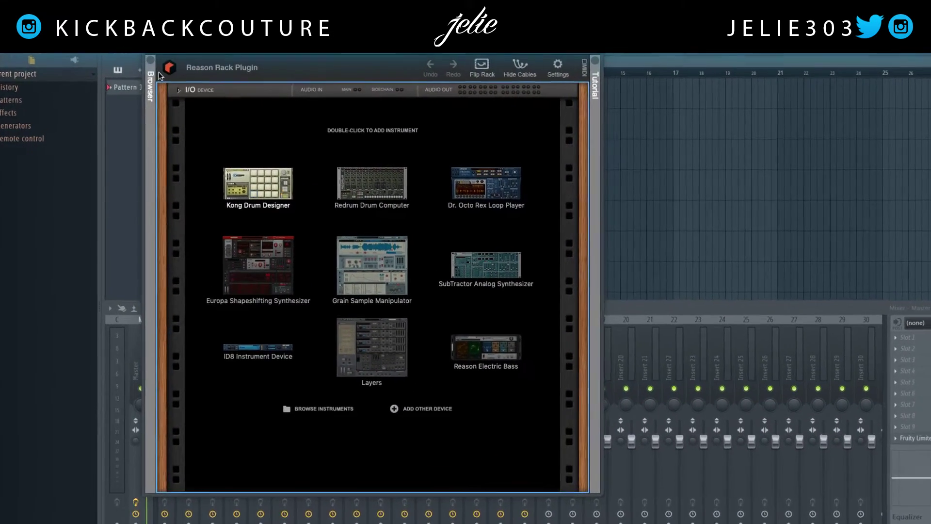
# Add the Scales & Chords player to the rack from the Players browser
pyautogui.click(27, 76)
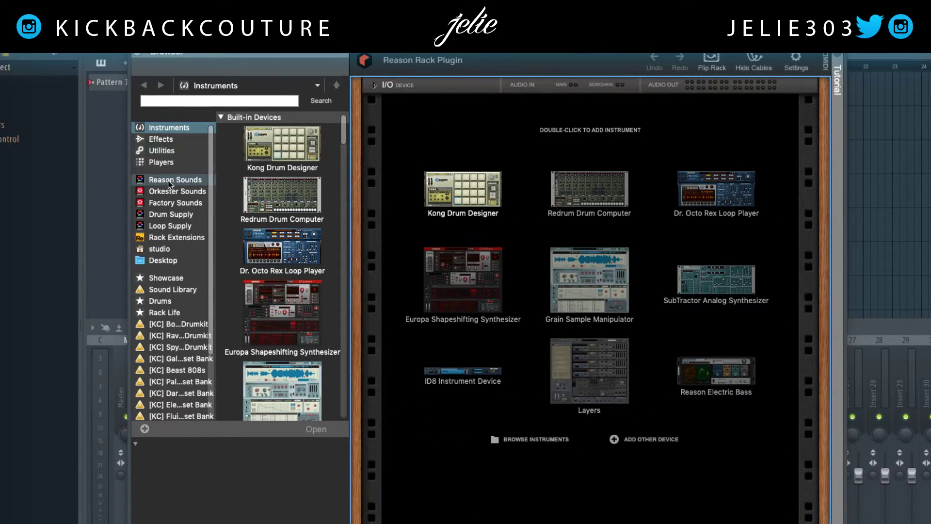
pyautogui.click(165, 163)
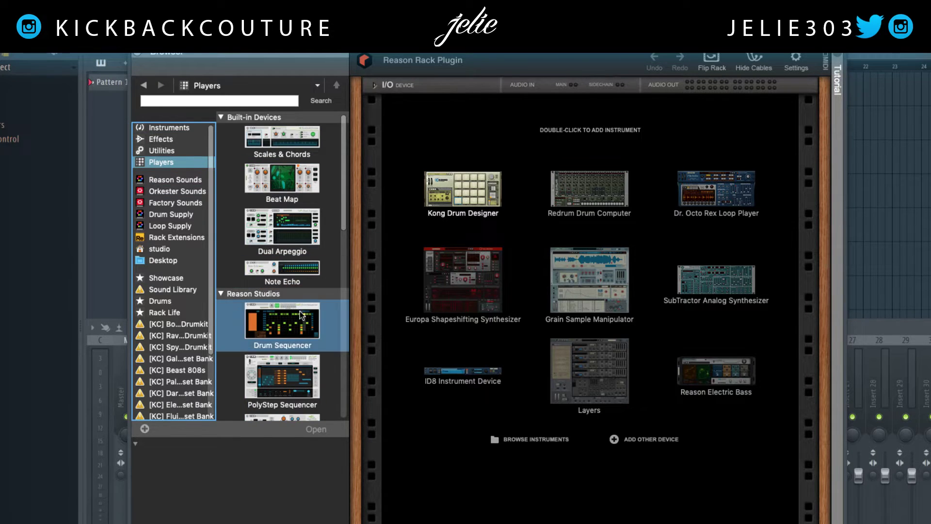
pyautogui.moveTo(282, 140); pyautogui.dragTo(497, 149)
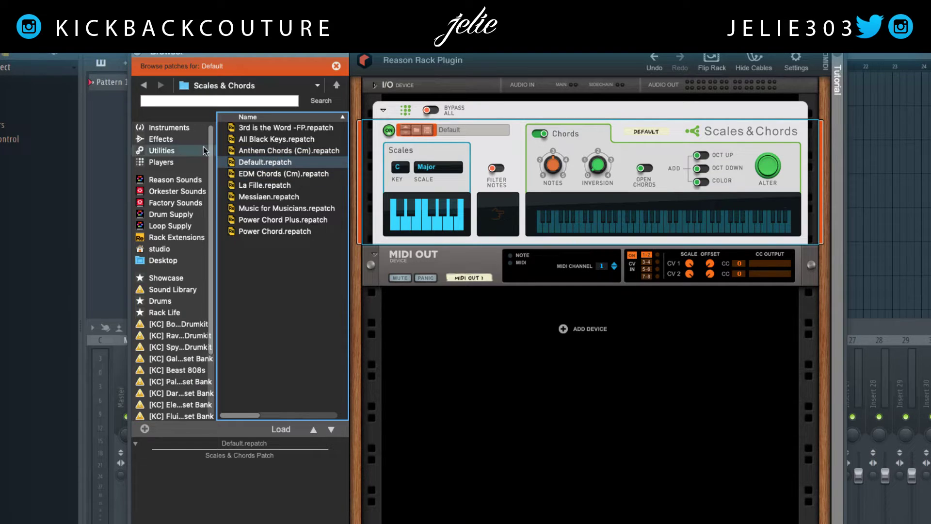
# Insert a Dual Arpeggio player between Scales & Chords and the MIDI Out device
pyautogui.click(445, 265)
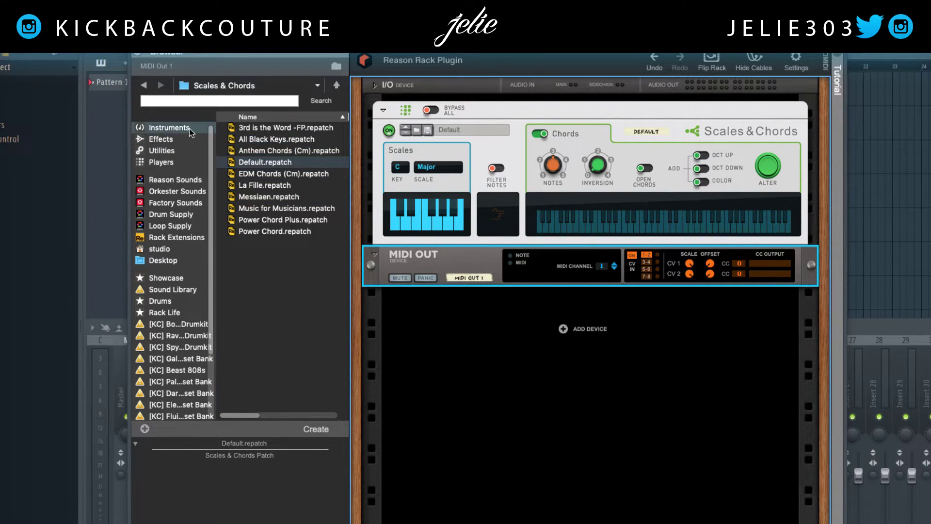
pyautogui.click(160, 139)
pyautogui.click(160, 162)
pyautogui.scroll(-2, 262, 247)
pyautogui.click(262, 247)
pyautogui.click(262, 300)
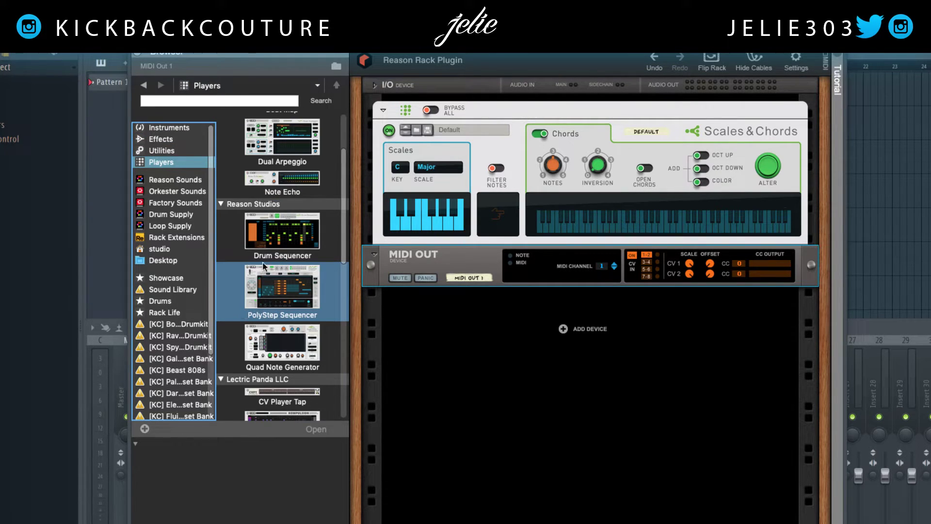
pyautogui.click(299, 248)
pyautogui.click(288, 150)
pyautogui.moveTo(288, 151)
pyautogui.mouseDown()
pyautogui.moveTo(412, 180)
pyautogui.moveTo(481, 248)
pyautogui.moveTo(478, 240)
pyautogui.mouseUp()
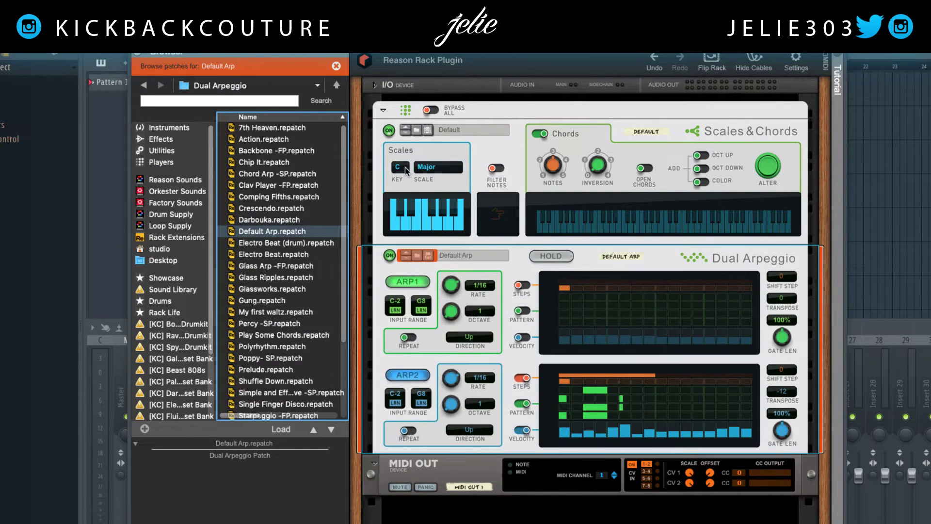
# Set Scales & Chords to Eb Harmonic Minor and hide the device browser
pyautogui.click(403, 168)
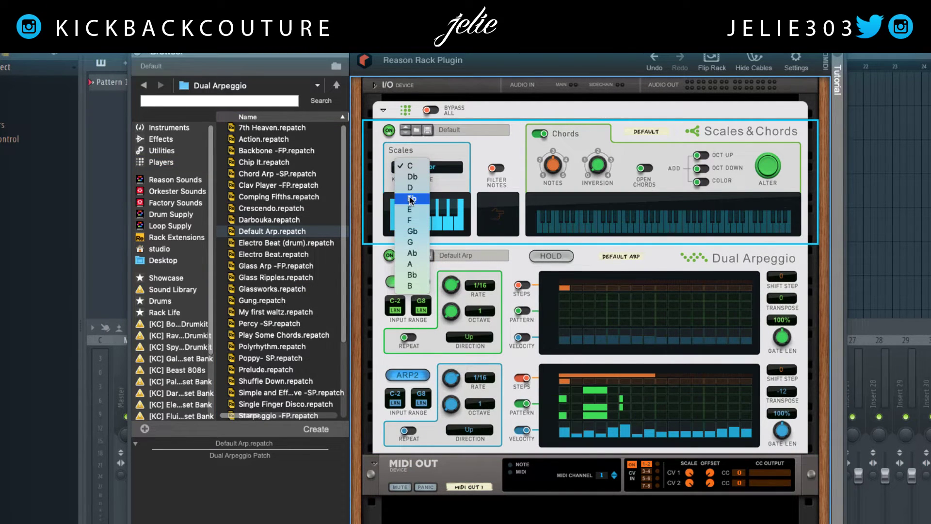
pyautogui.click(411, 199)
pyautogui.click(423, 168)
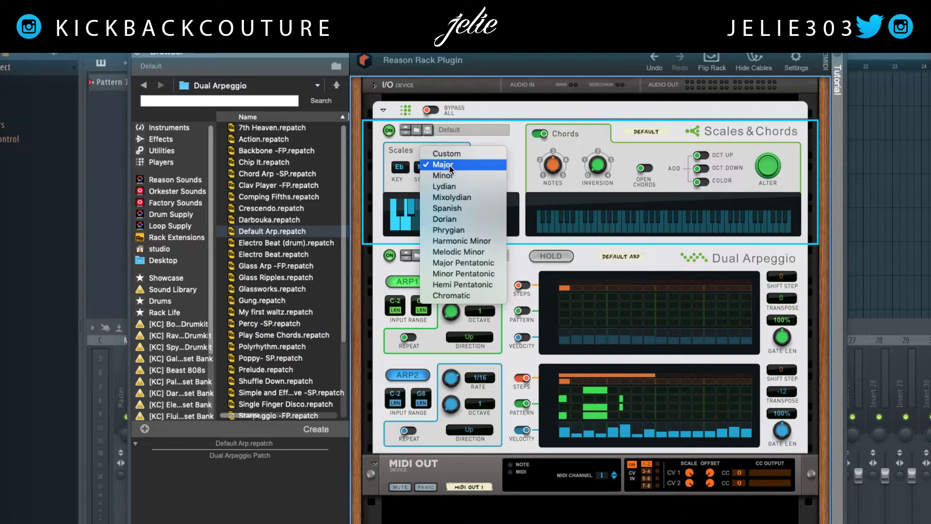
pyautogui.click(462, 241)
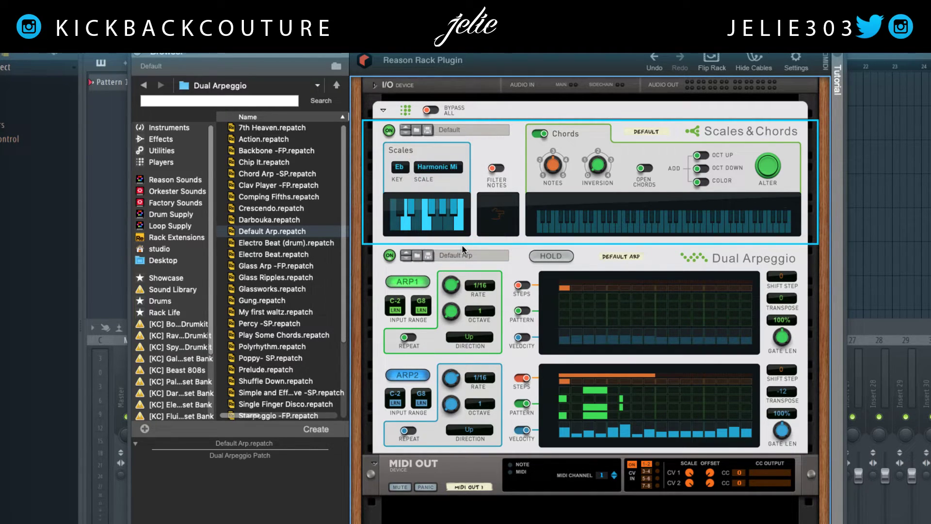
pyautogui.hotkey('alt', 'F8')
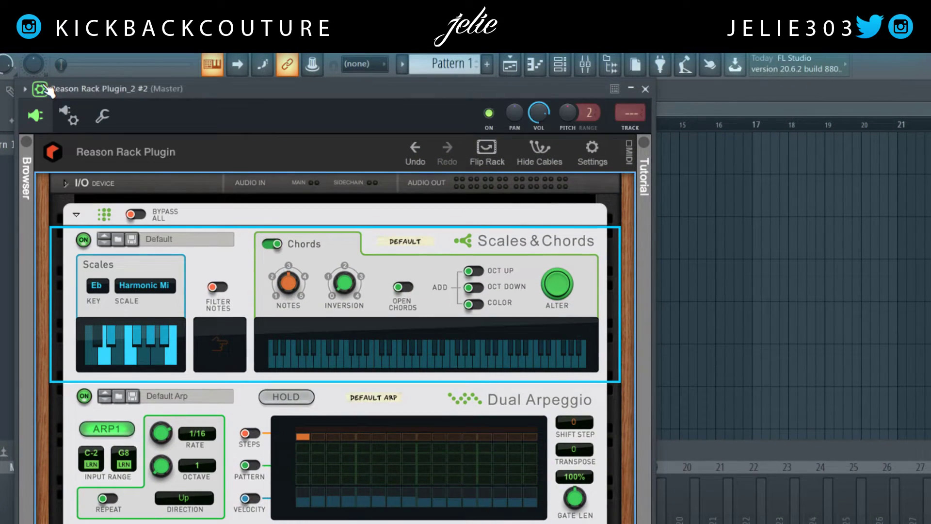
# Set the Reason Rack plugin's MIDI input and output ports to 1 and close its window
pyautogui.click(70, 117)
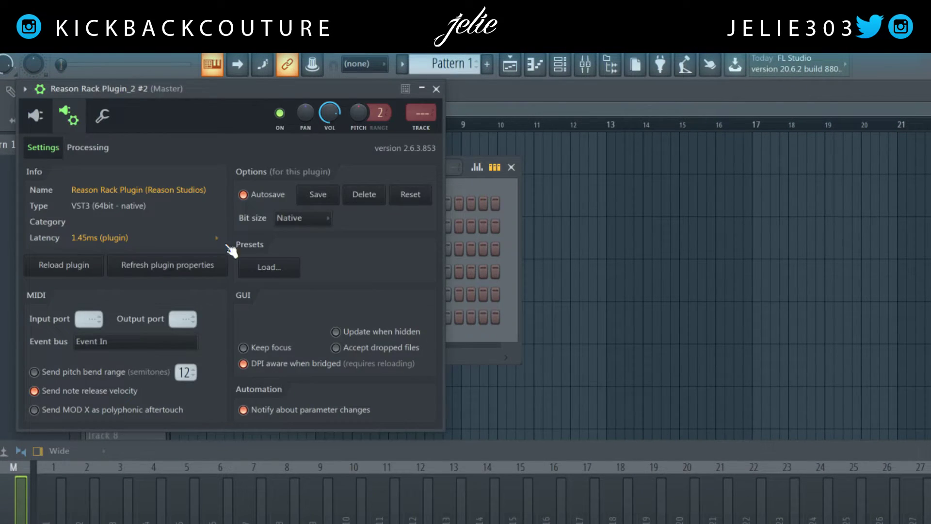
pyautogui.scroll(1, 89, 318)
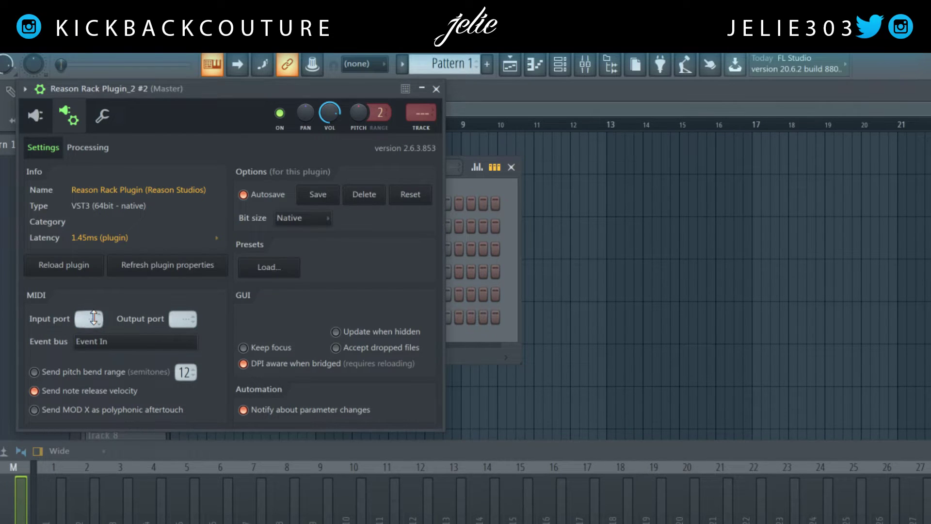
pyautogui.scroll(1, 289, 362)
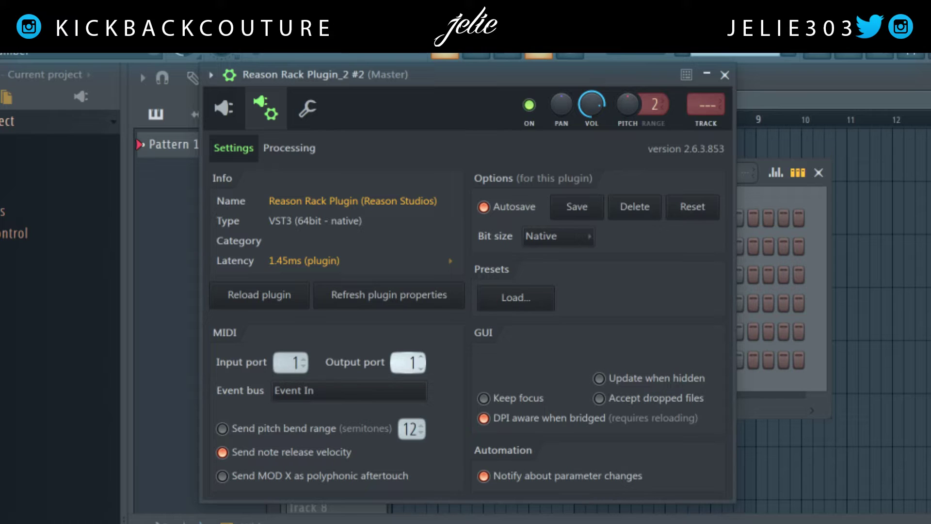
pyautogui.click(724, 74)
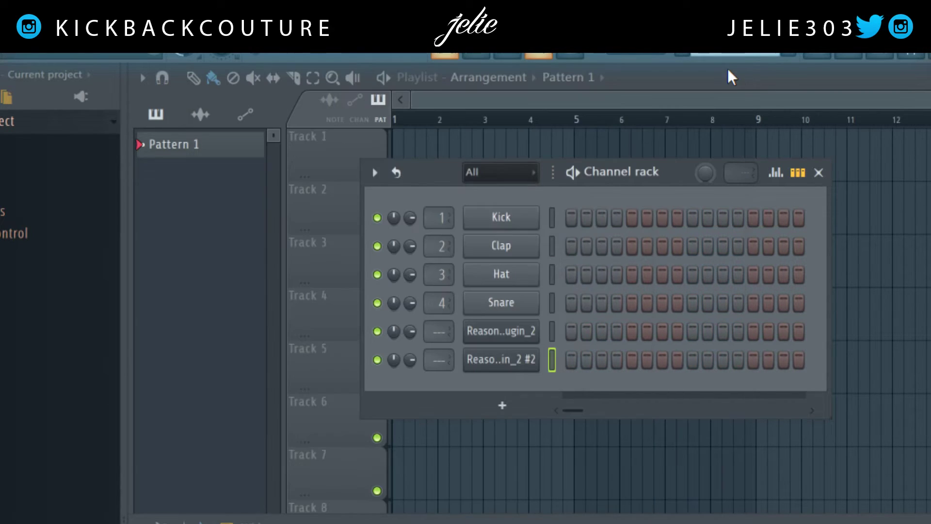
pyautogui.click(509, 405)
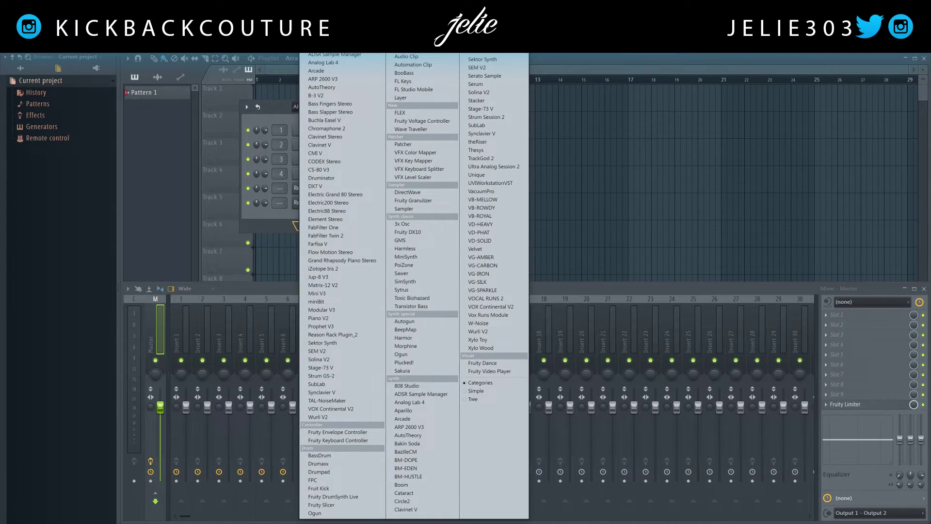
# Add an ElectraX channel and load the Bell Ripper patch from the KC Venomous XP bank
pyautogui.click(396, 175)
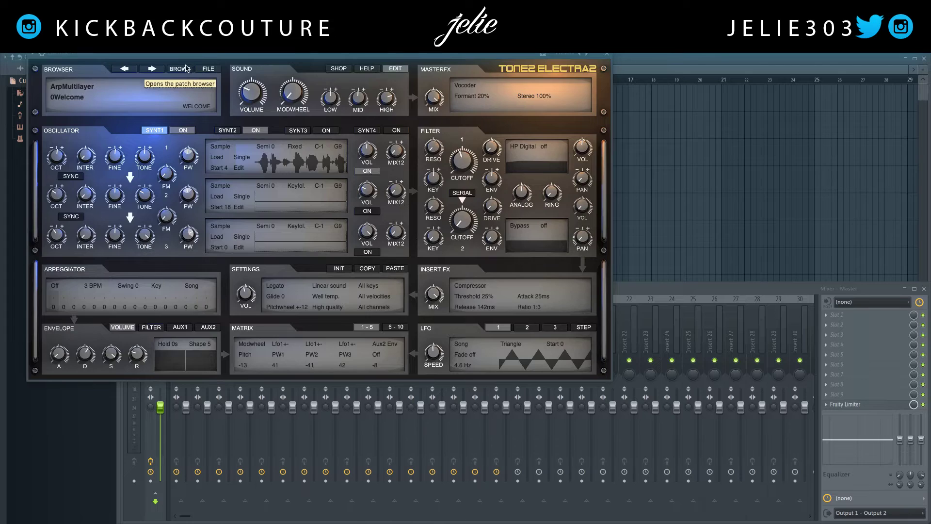
pyautogui.click(187, 68)
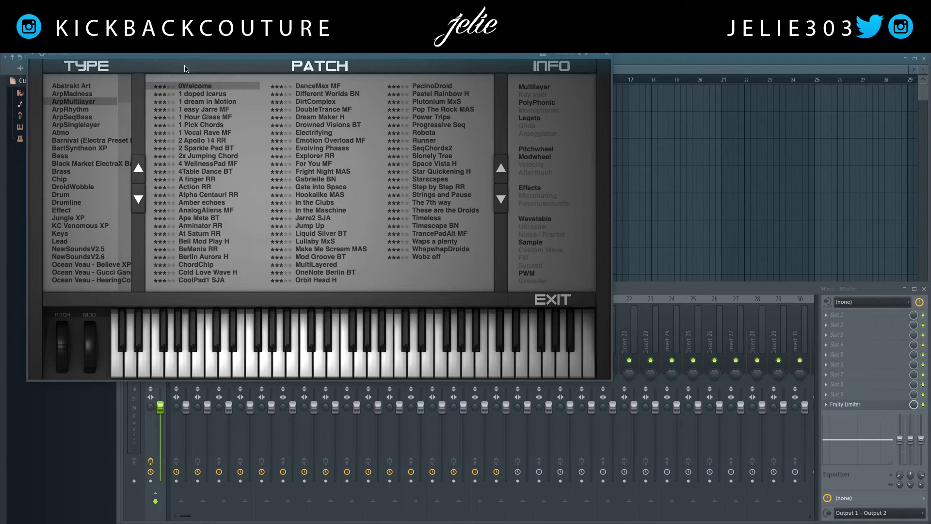
pyautogui.click(86, 226)
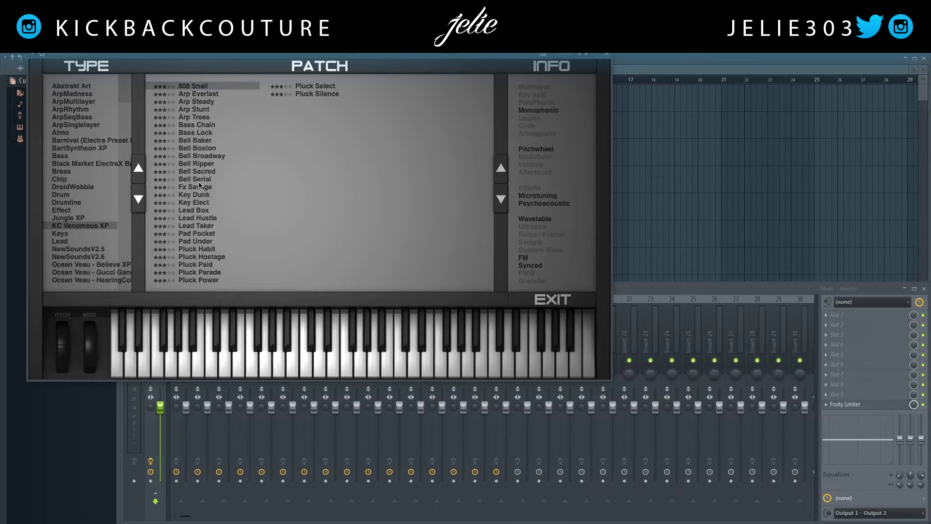
pyautogui.click(203, 165)
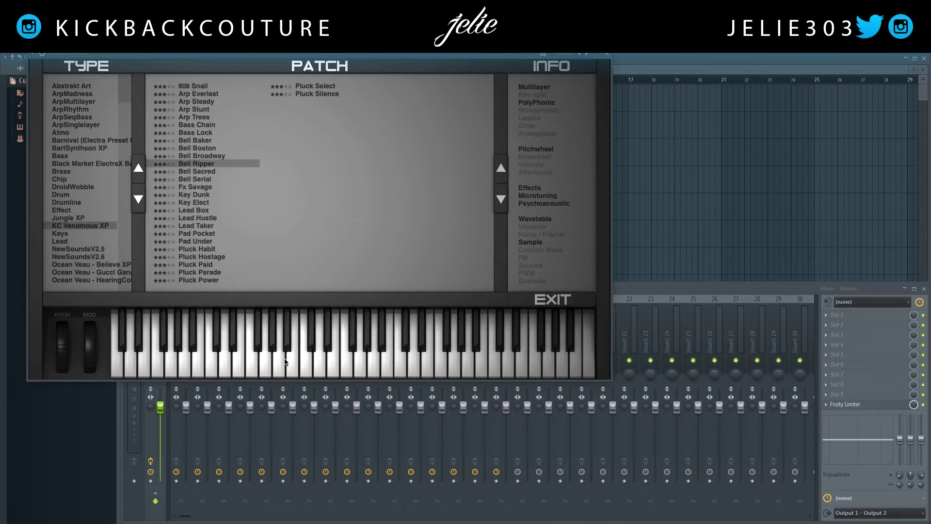
pyautogui.click(278, 357)
pyautogui.click(562, 300)
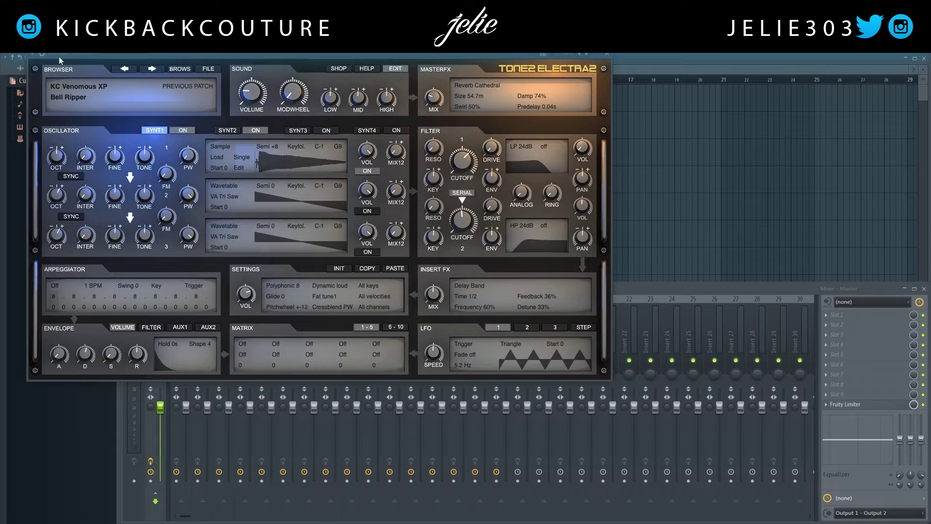
pyautogui.click(43, 54)
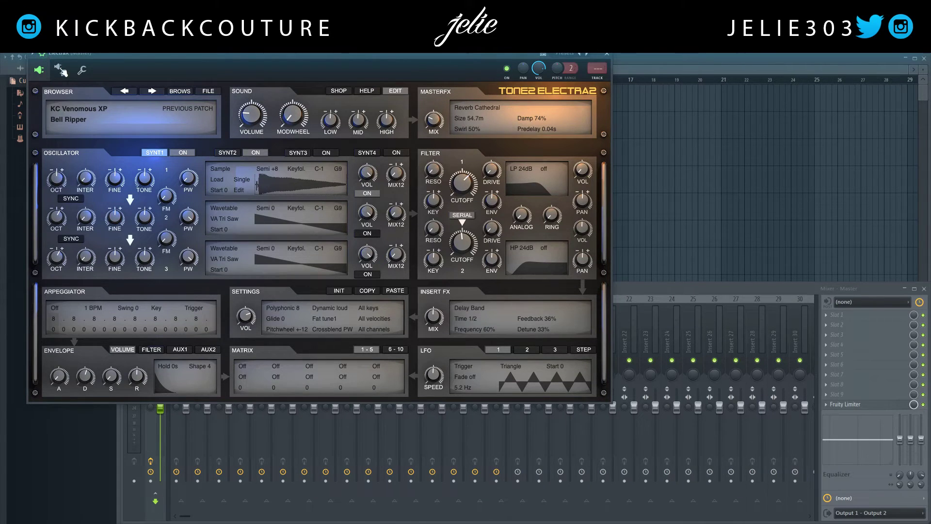
pyautogui.click(59, 71)
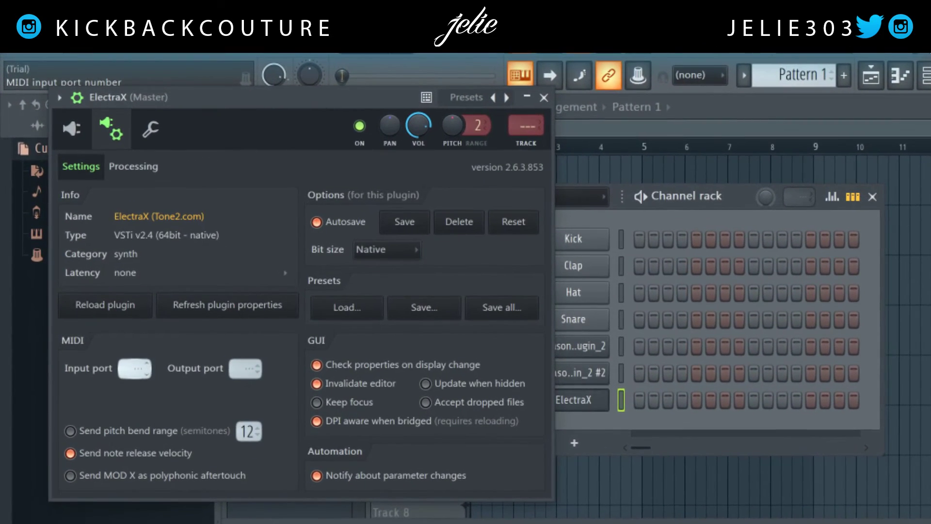
# Set ElectraX's MIDI input port to 1, then select the ElectraX and Reason Rack channels
pyautogui.scroll(1, 135, 368)
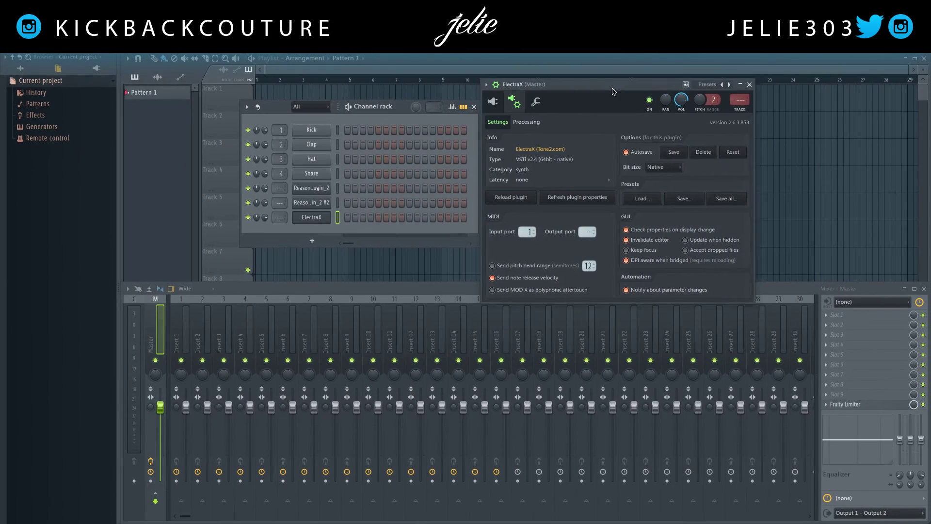
pyautogui.moveTo(612, 89); pyautogui.dragTo(595, 86)
pyautogui.click(338, 204)
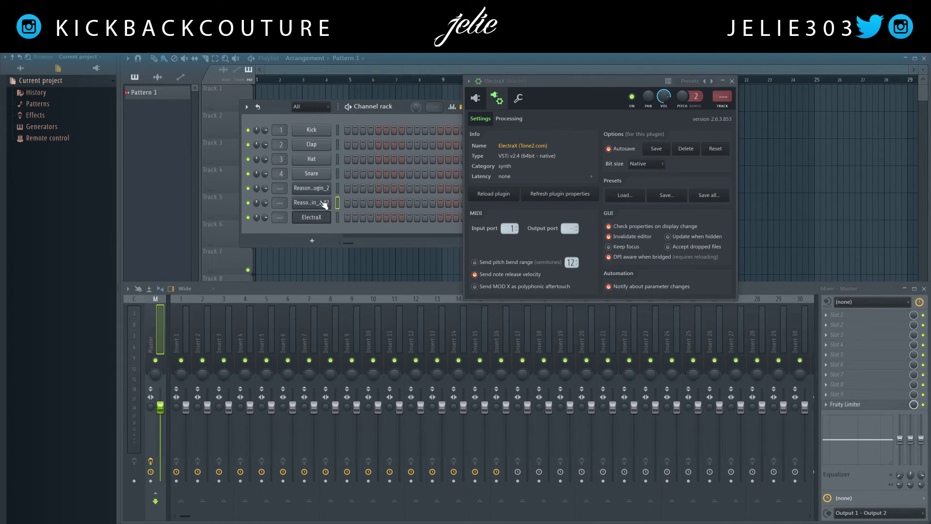
pyautogui.click(338, 217)
pyautogui.click(338, 203)
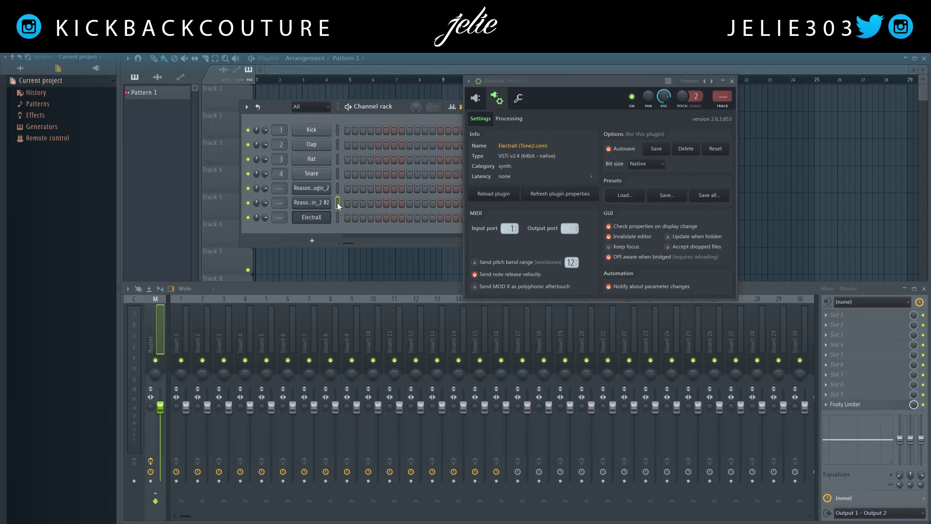